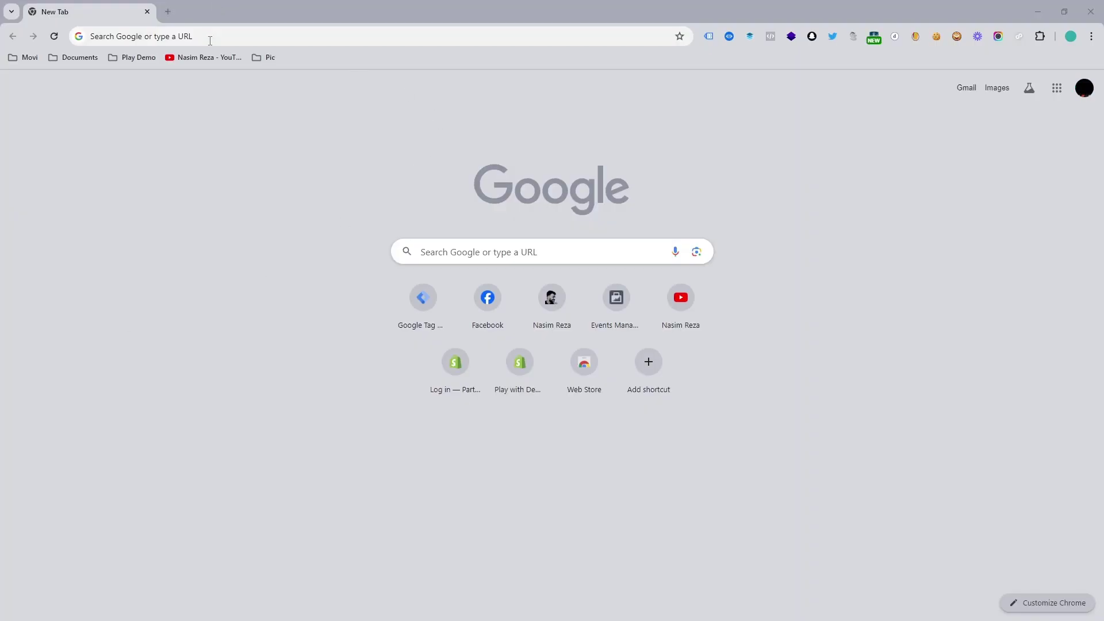
Search the web for 'google workspace' and open the official Google Workspace result.
left_click(209, 36)
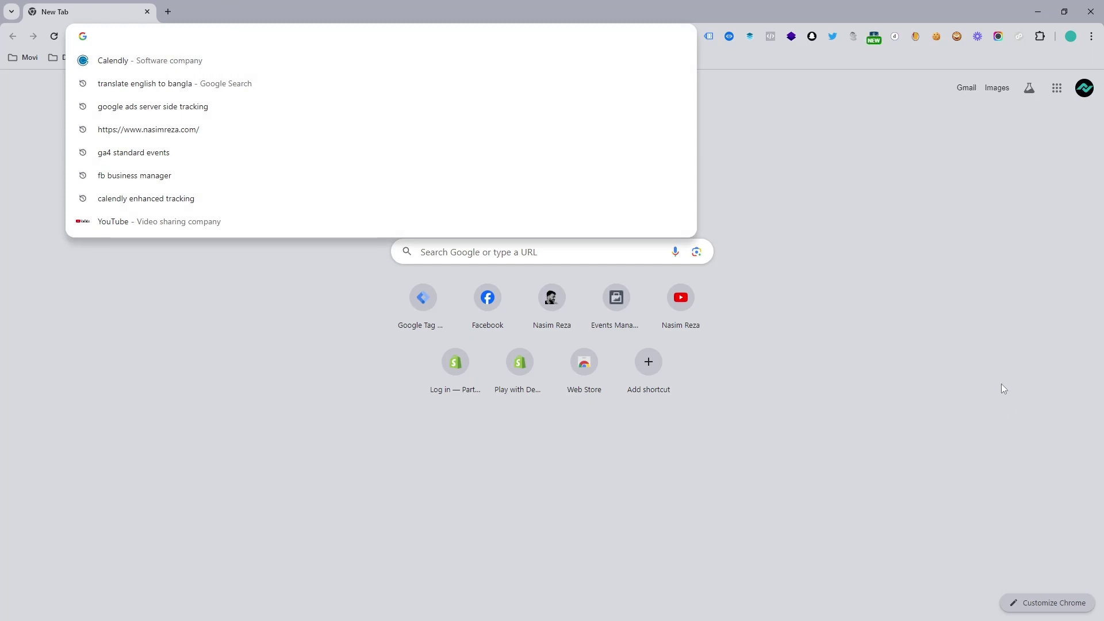
type("goo")
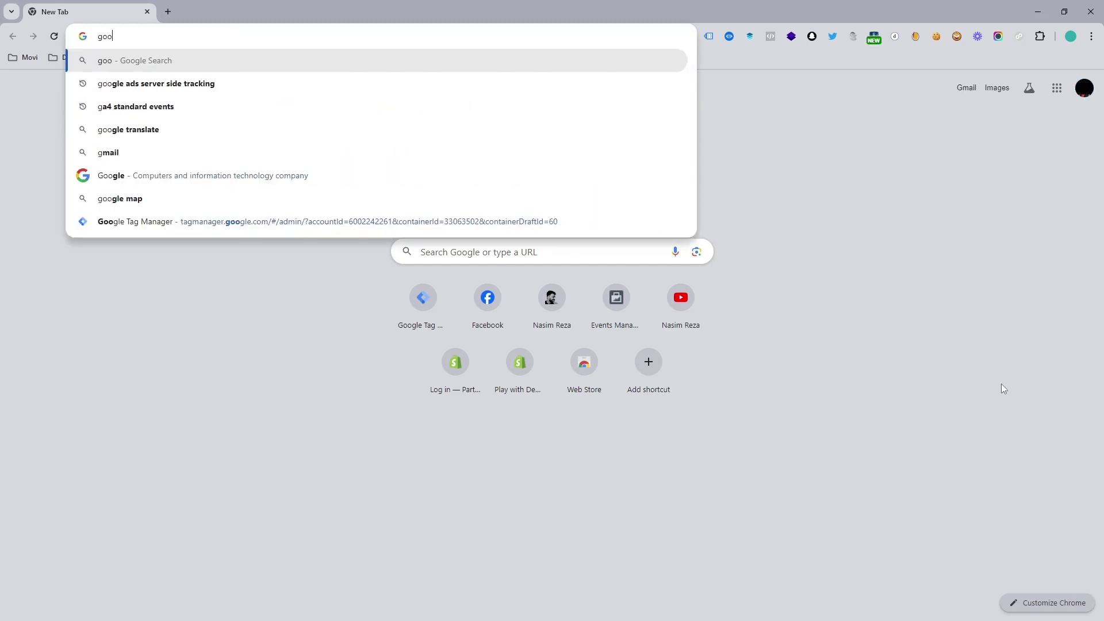
type("gle work")
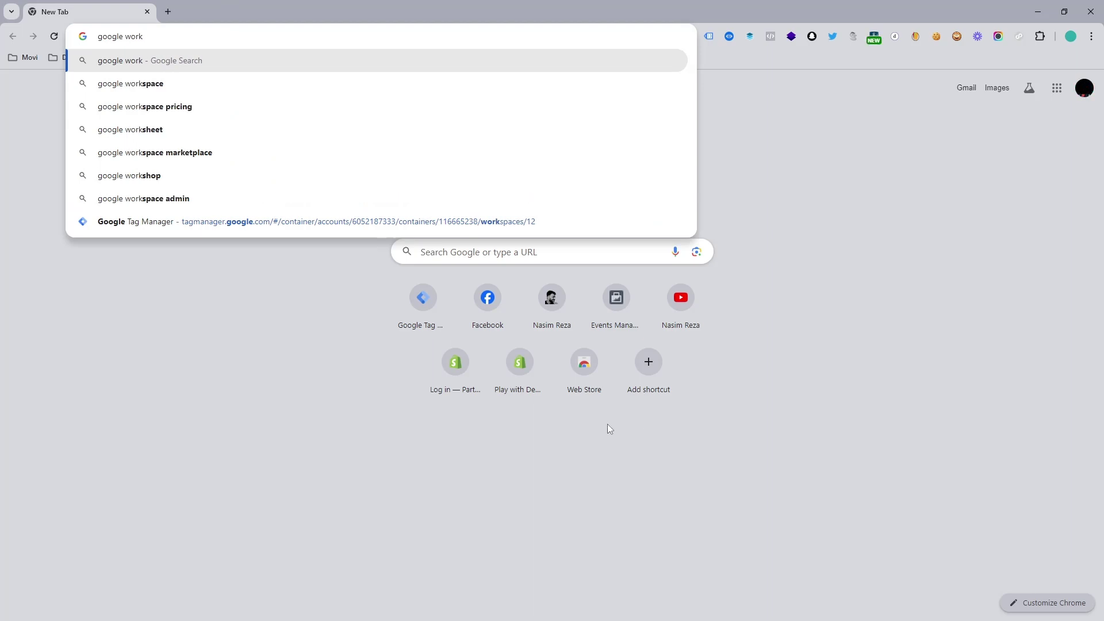
left_click(390, 87)
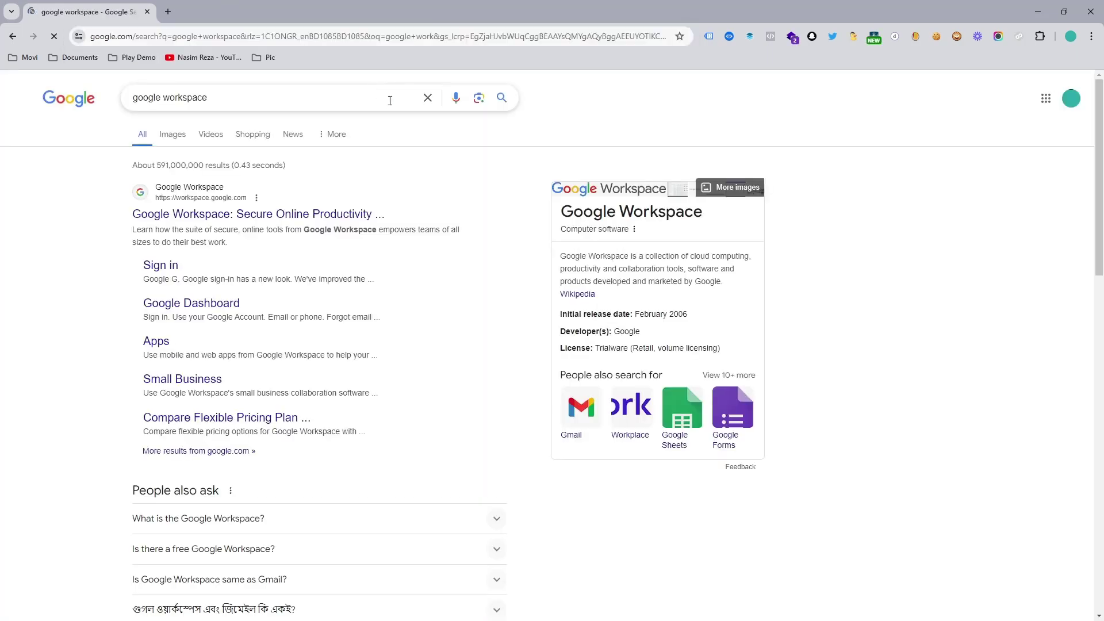
left_click(331, 213)
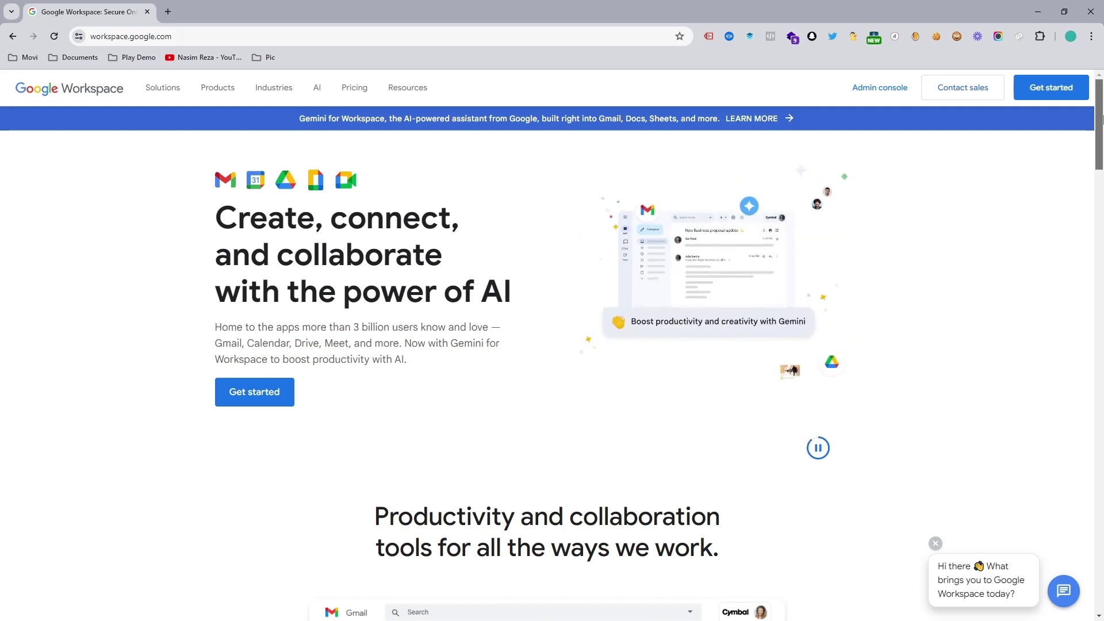
Scroll through the workspace.google.com landing page, then reload it back at the top.
scroll(1103, 118, "down", 1)
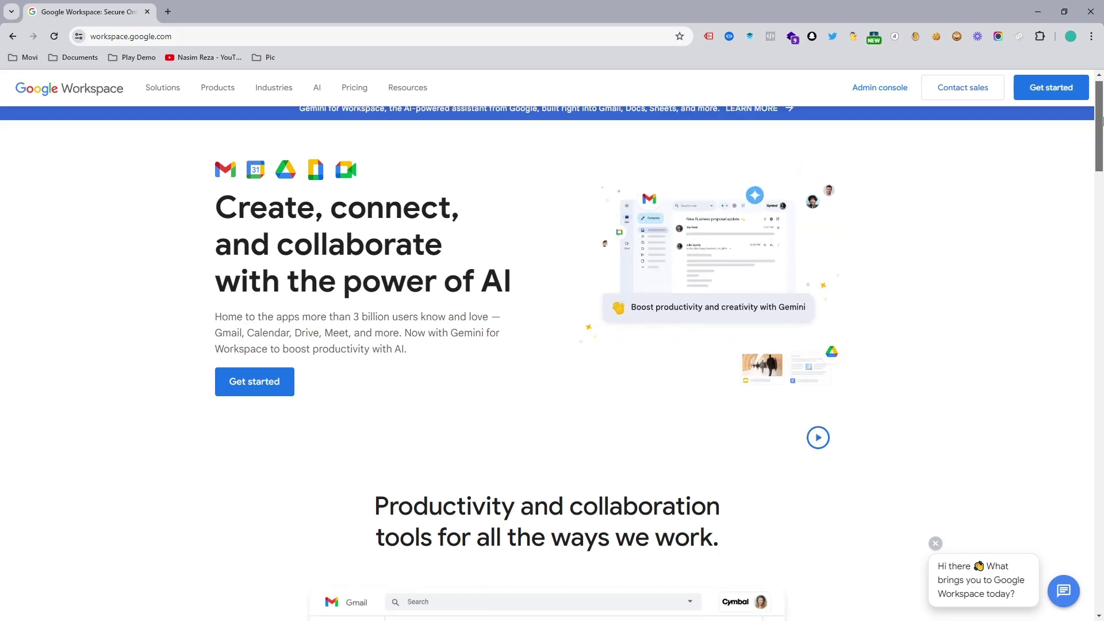
left_click_drag(1103, 118, 1083, 551)
key("F5")
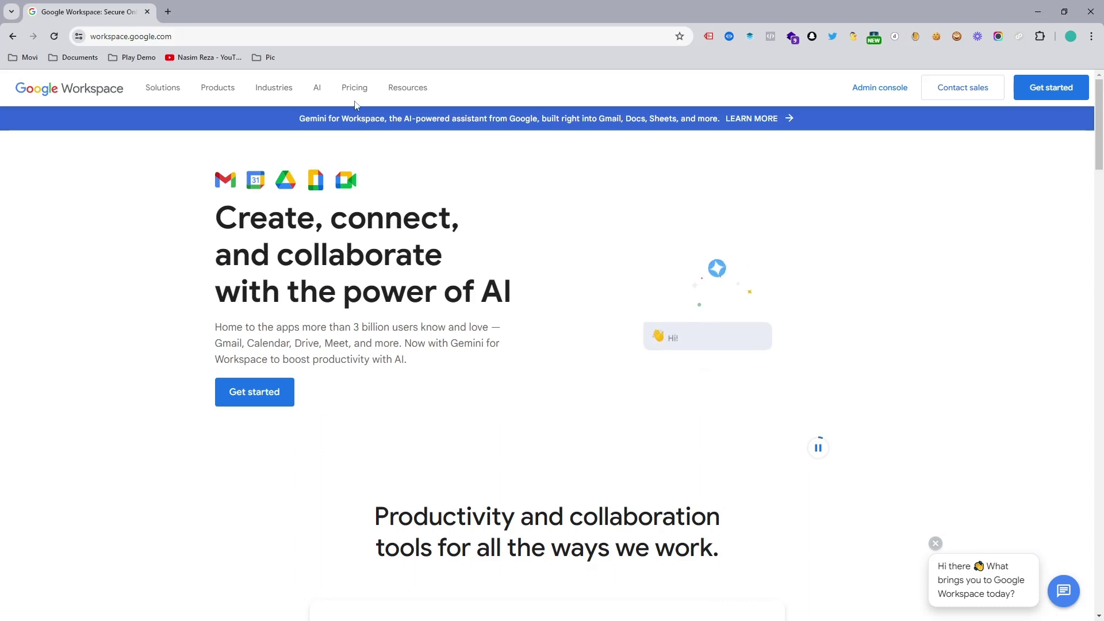
From the Pricing page, choose Buy now on the $6 Business Starter plan.
left_click(355, 92)
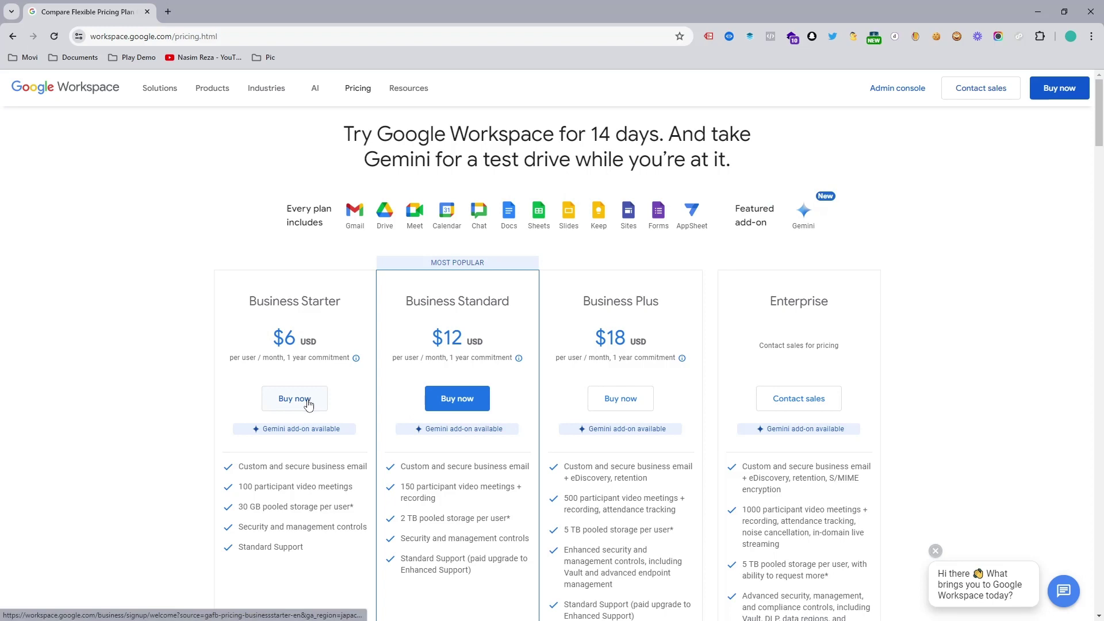
scroll(306, 403, "down", 4)
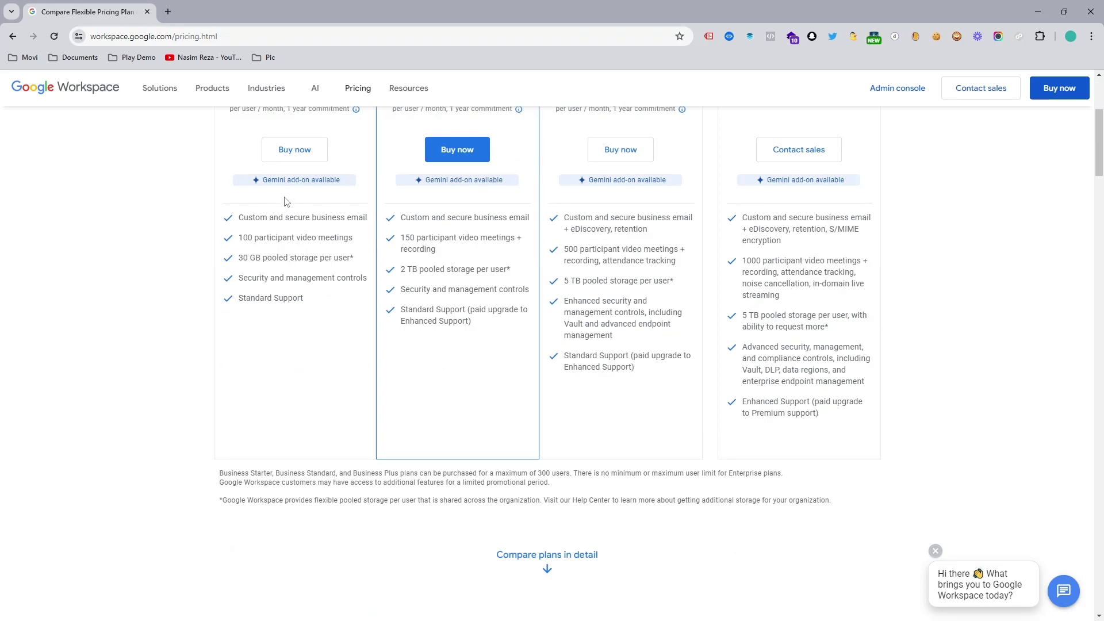
left_click(290, 162)
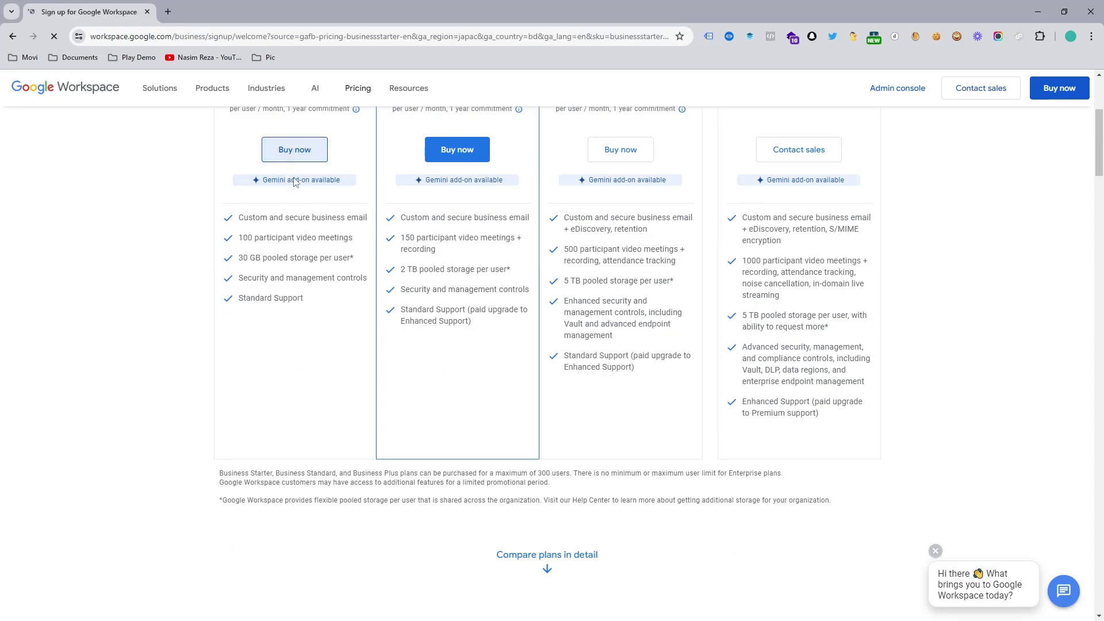
left_click(394, 193)
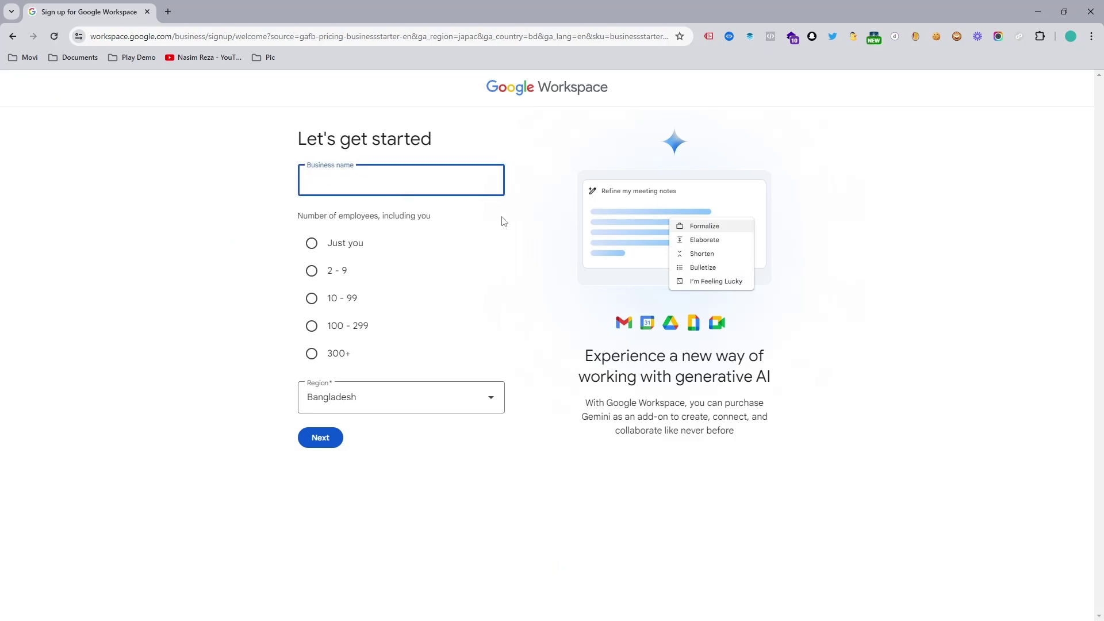
Enter 'NR Service' as the business name.
type("Nas")
type("PK")
double_click(345, 179)
type("sim Service")
double_click(312, 178)
type("Nr")
key("BackSpace")
type("R")
Set employees to Just you, keep region Bangladesh, and continue to contact info.
left_click(311, 243)
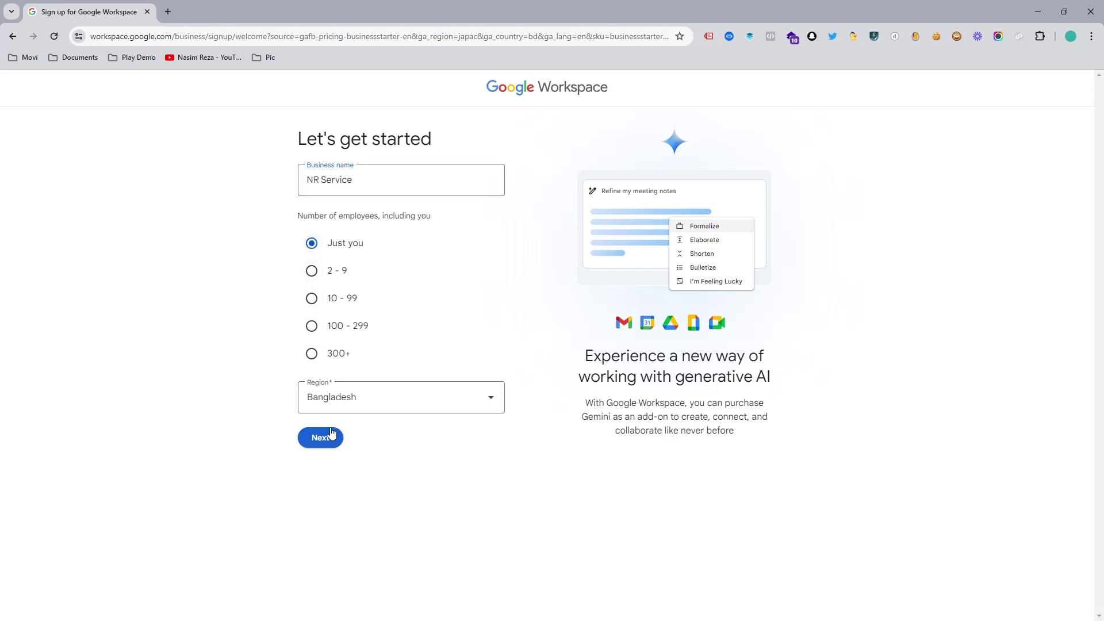
left_click(358, 398)
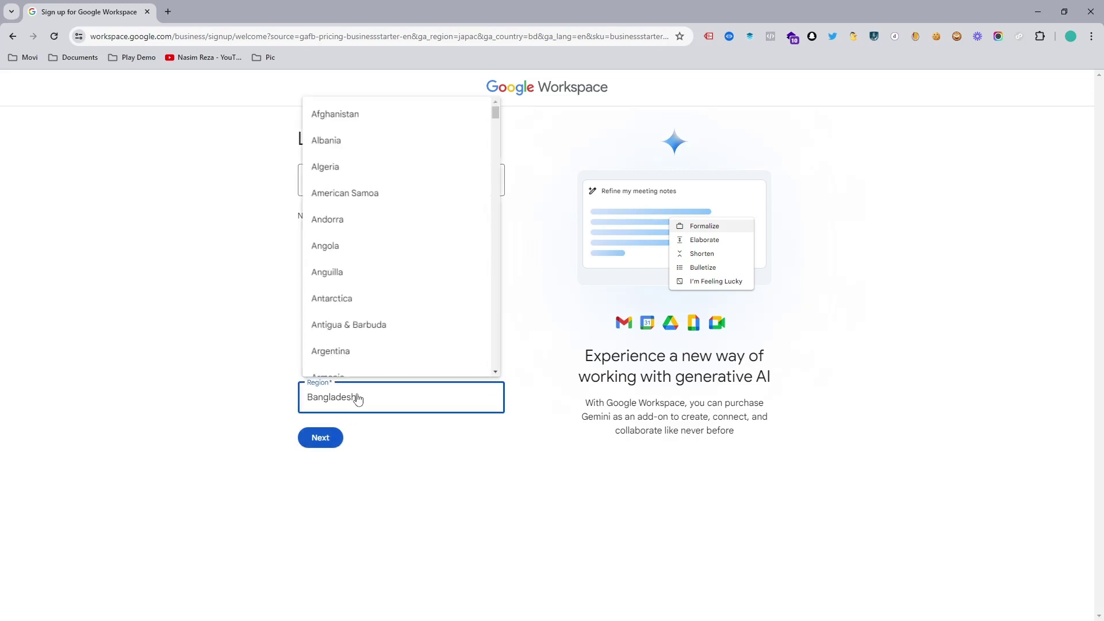
left_click(297, 432)
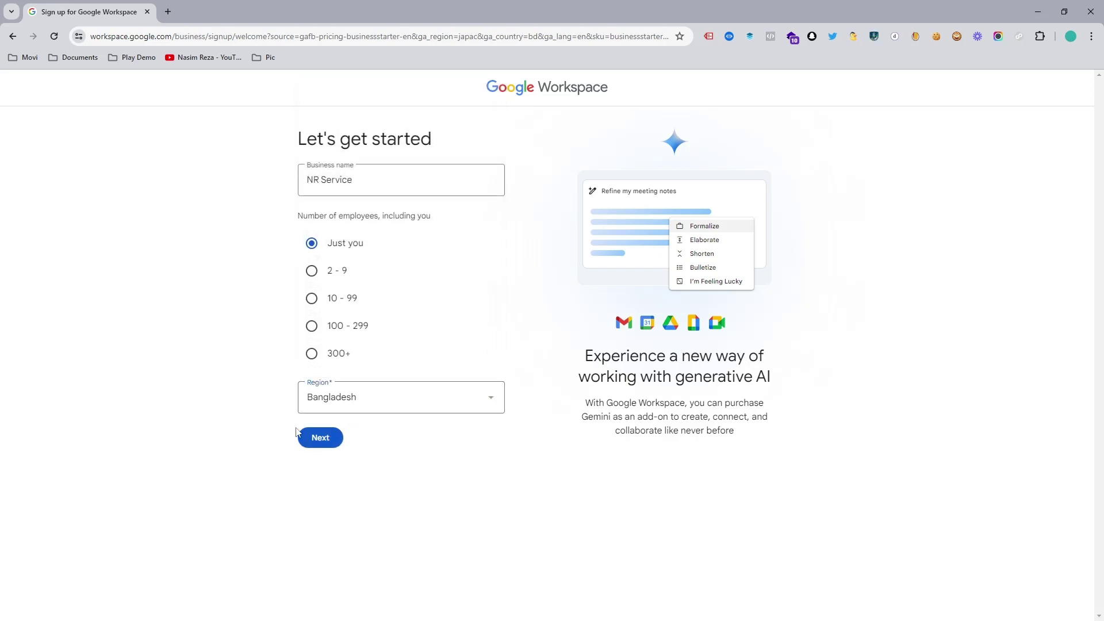
left_click(321, 439)
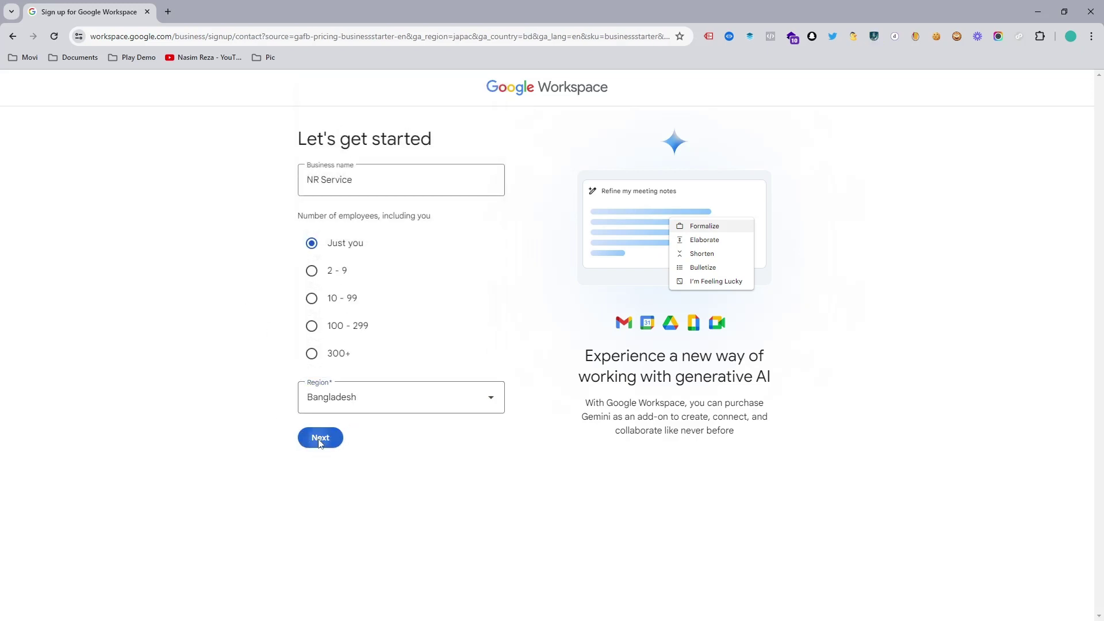
left_click(484, 245)
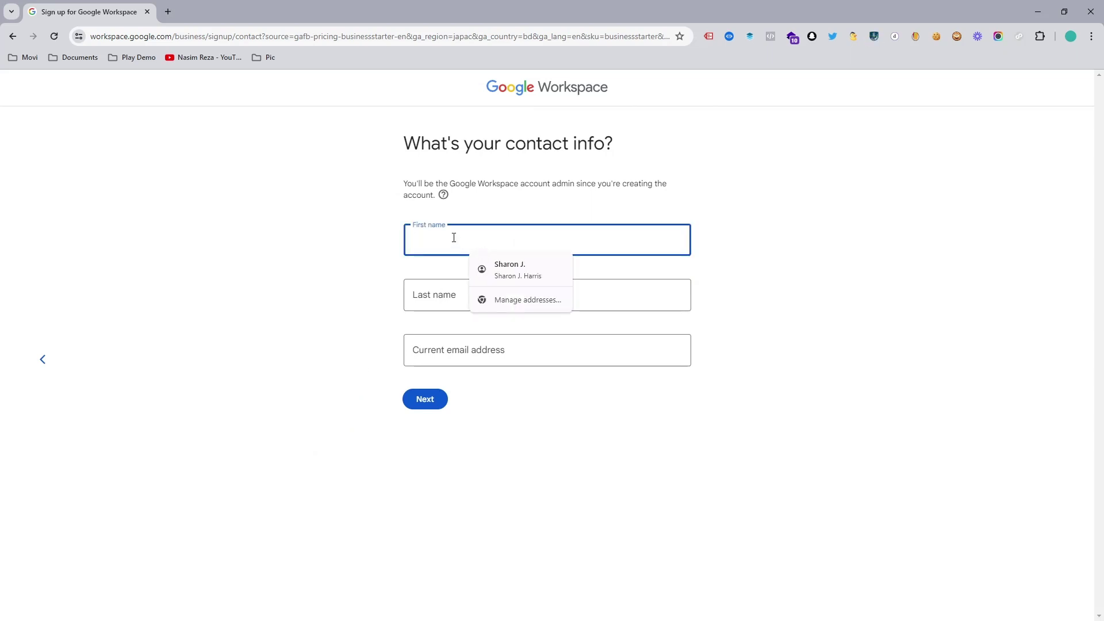
Enter the admin's first name and last name.
key("Tab")
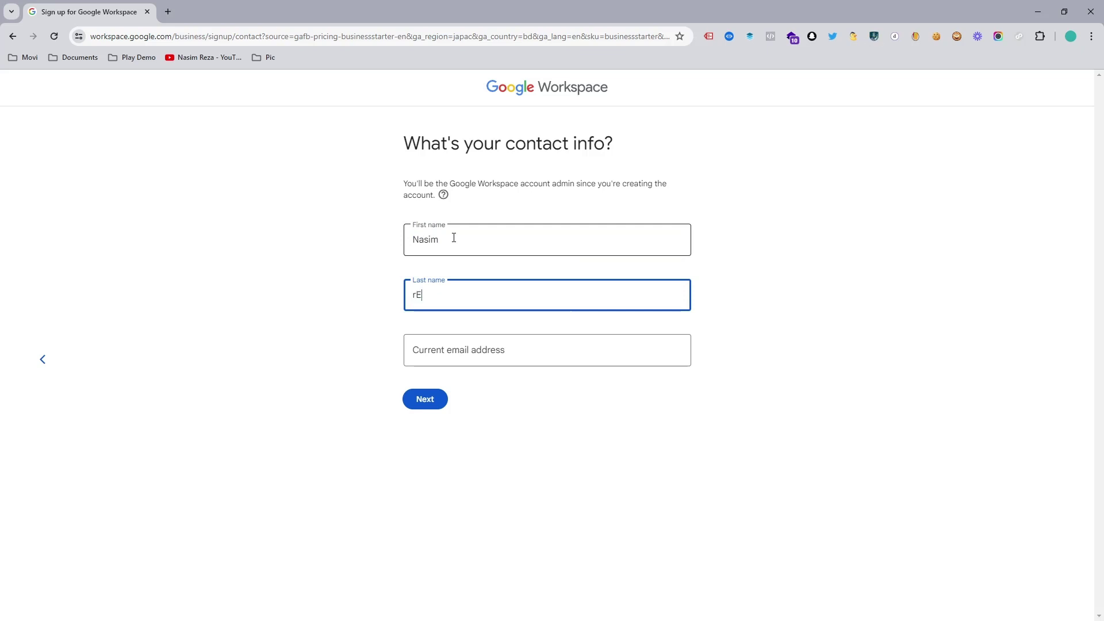
Paste the signed-in account's email, copied from a new tab, as the current email and submit.
left_click(452, 352)
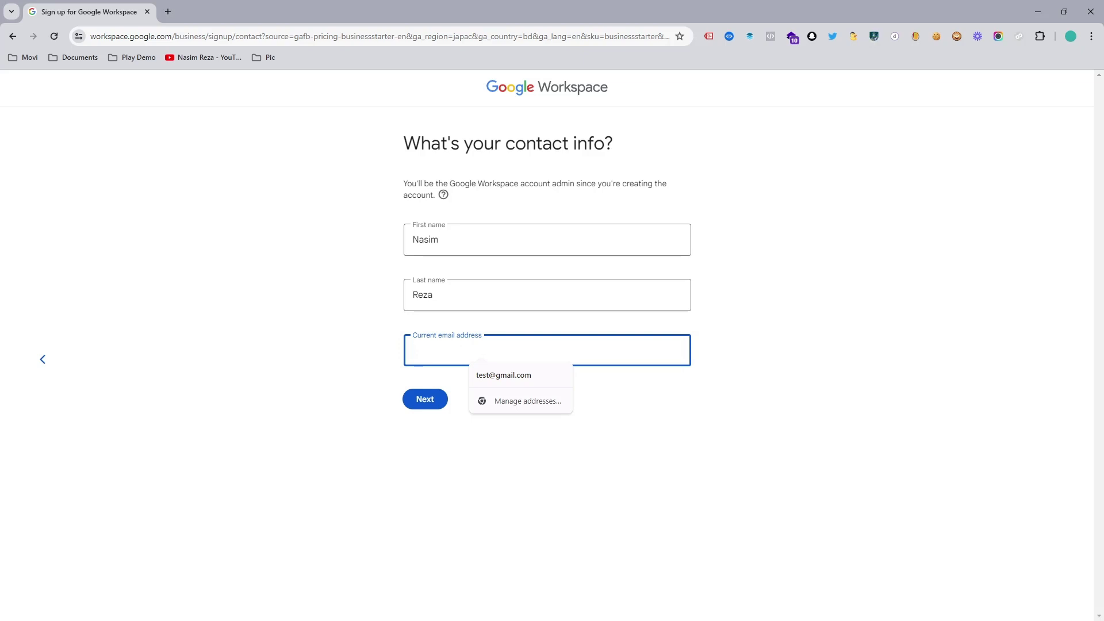
left_click(168, 11)
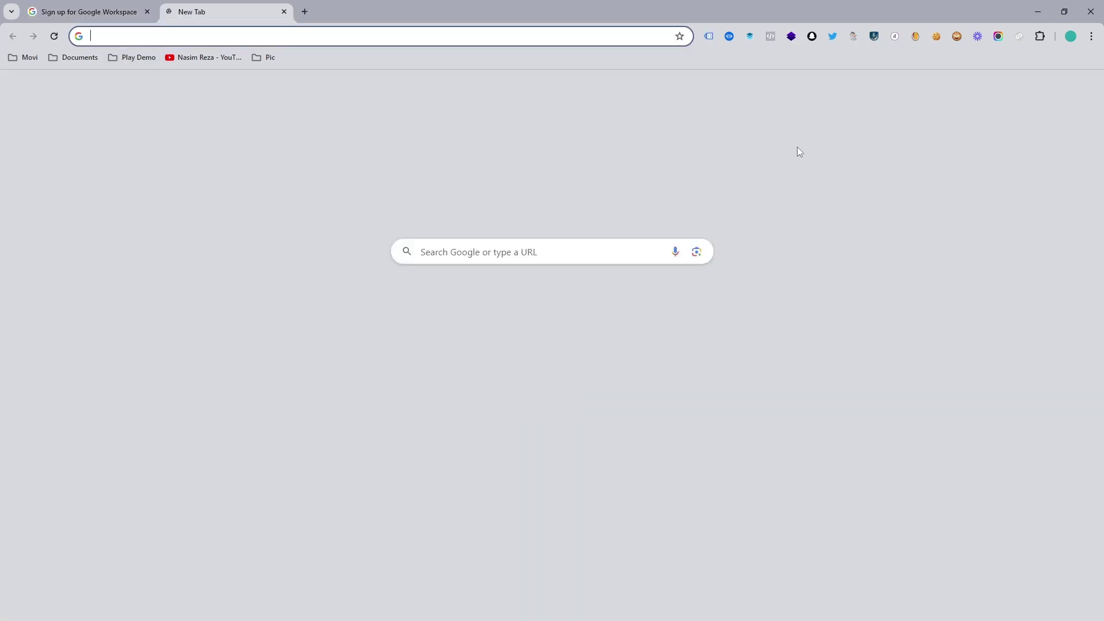
left_click(1084, 88)
double_click(998, 124)
triple_click(998, 123)
key("ctrl+c")
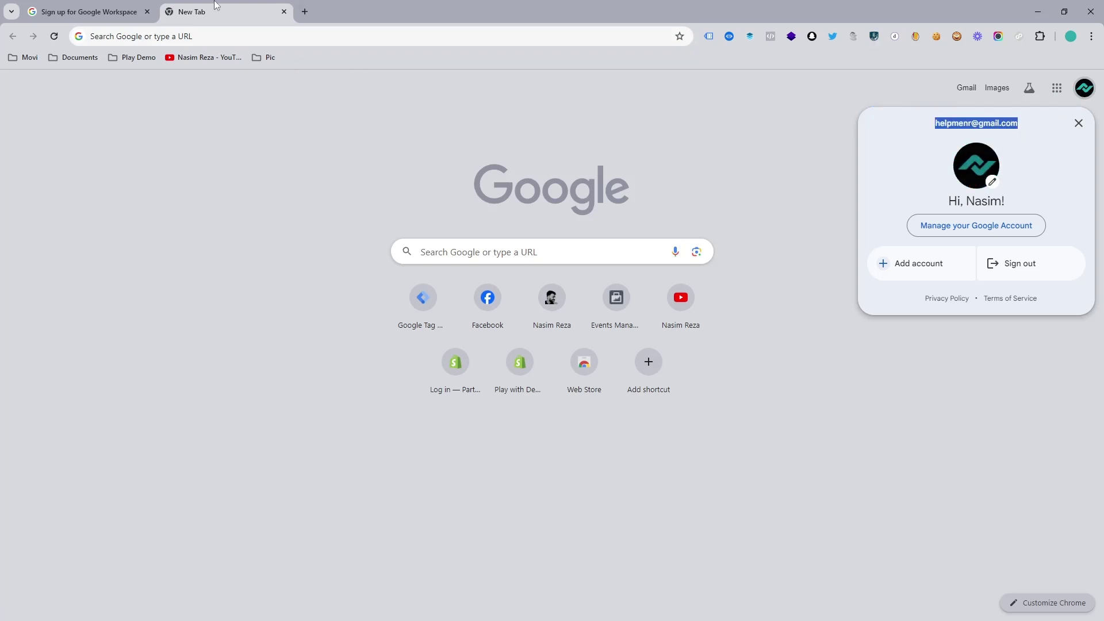
left_click(131, 12)
key("ctrl+v")
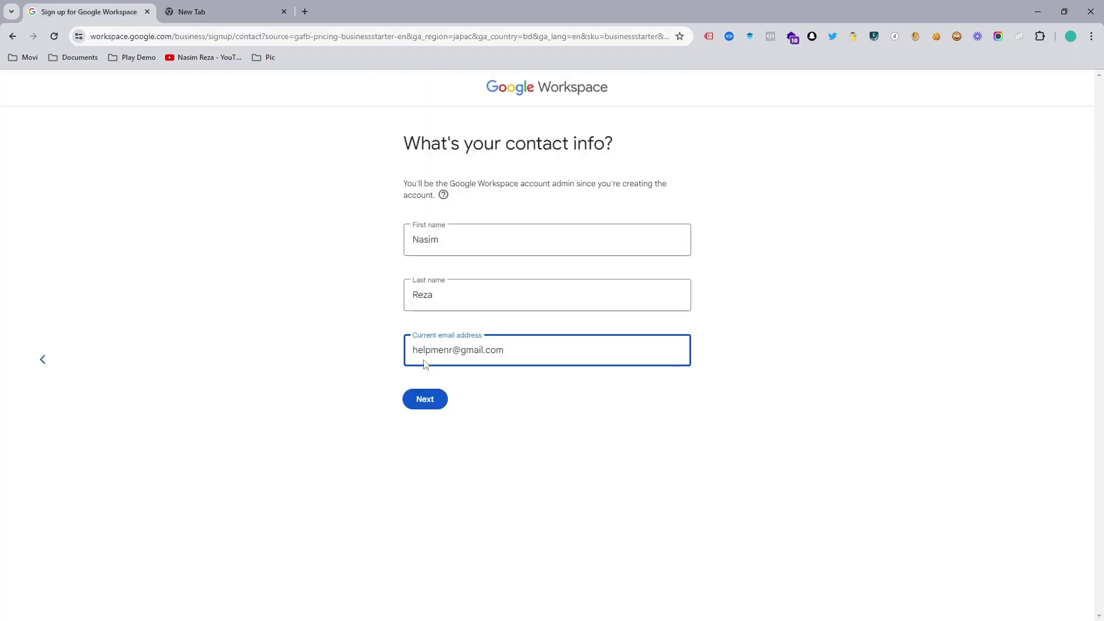
left_click(417, 405)
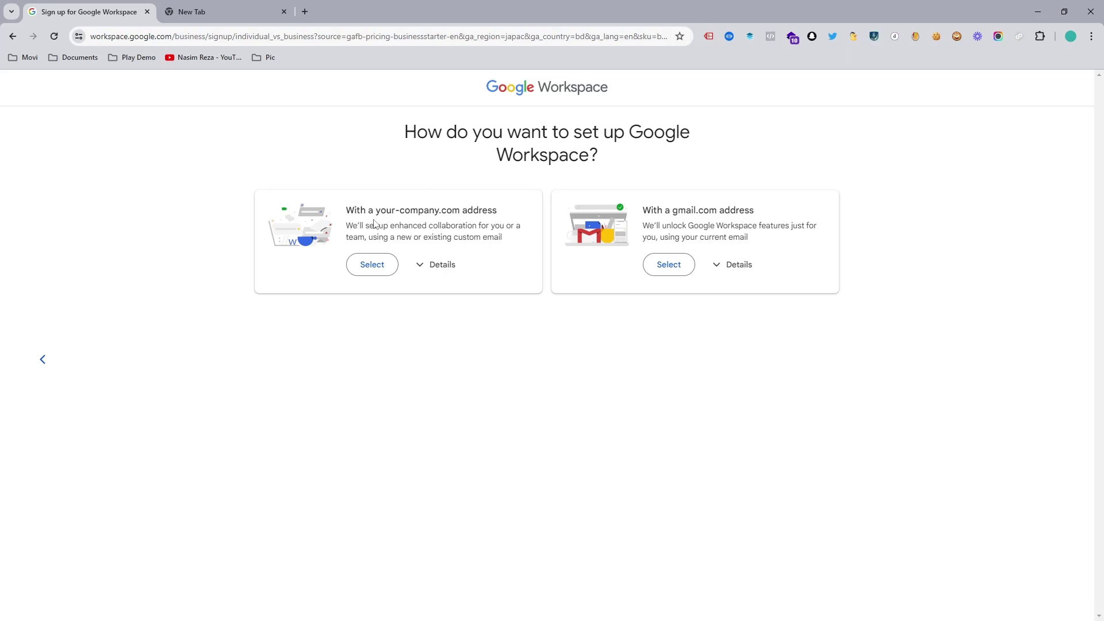
Compare both setup options' details and choose the your-company.com address option.
left_click(420, 264)
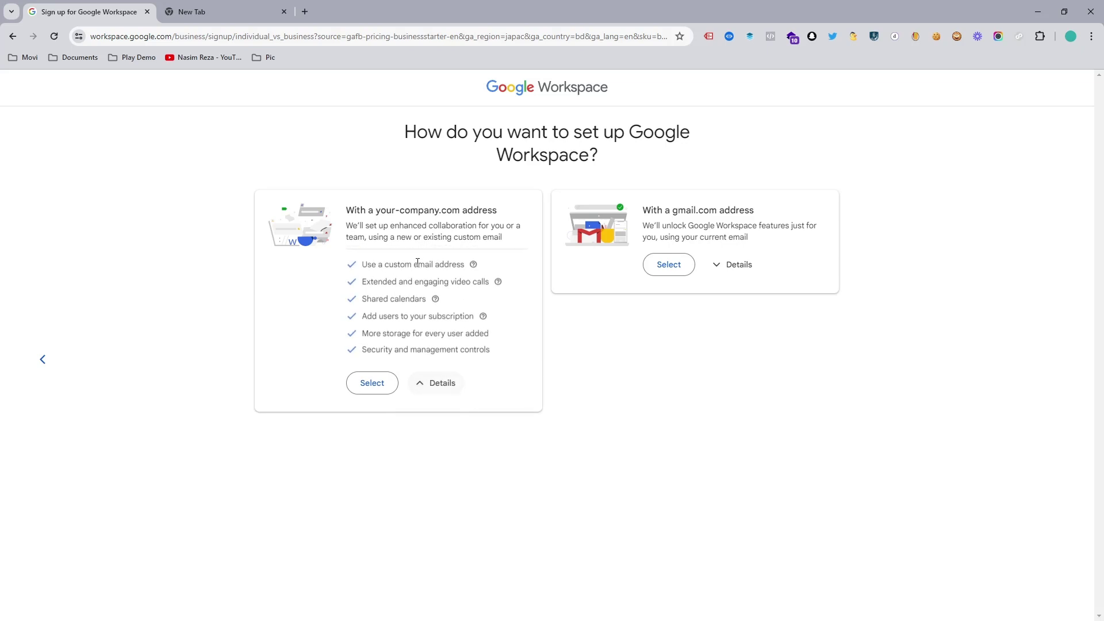
left_click_drag(363, 267, 458, 269)
left_click(407, 288)
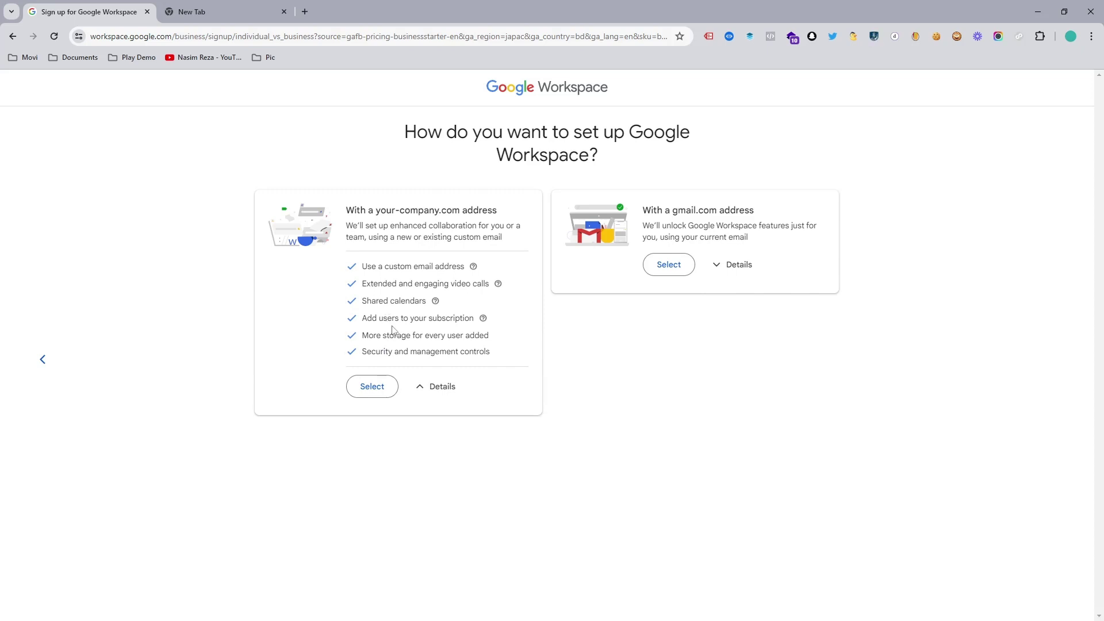
left_click(742, 266)
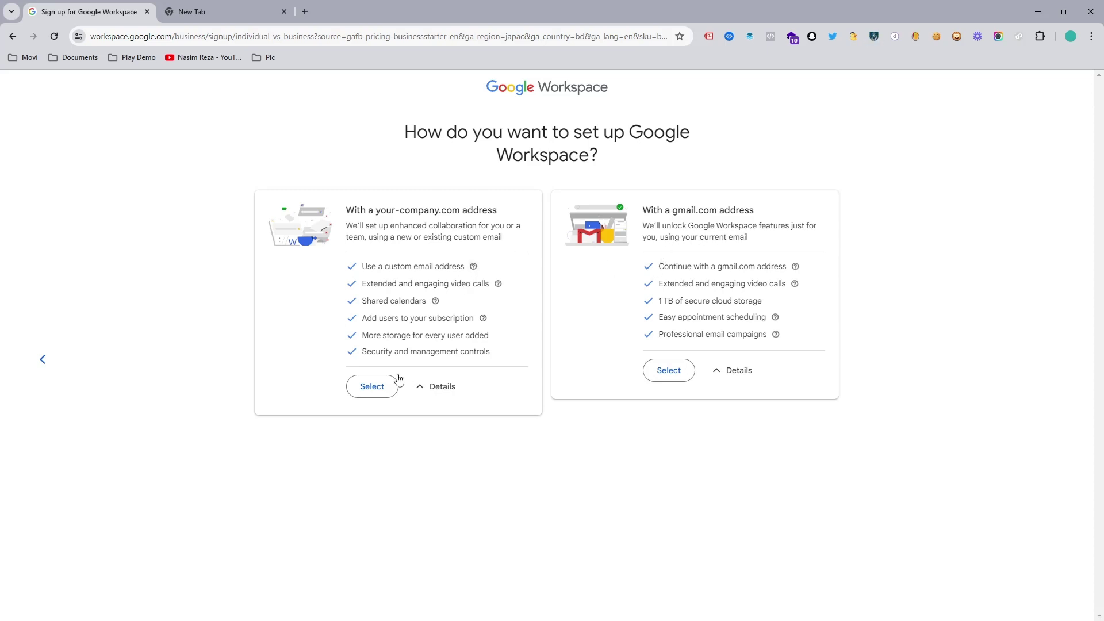
left_click(372, 393)
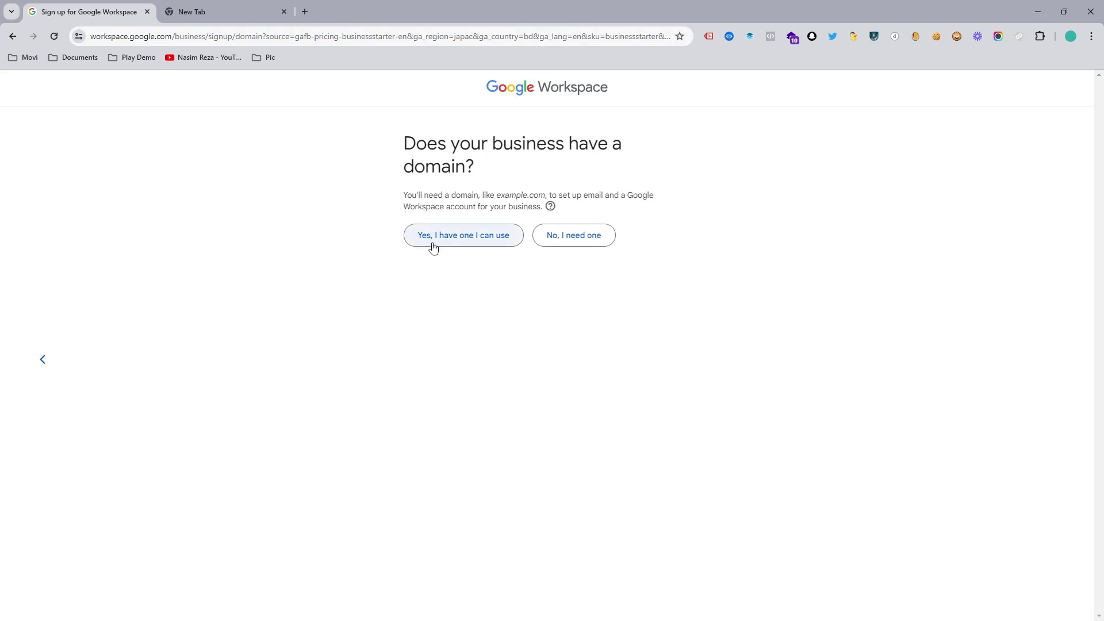
left_click(552, 234)
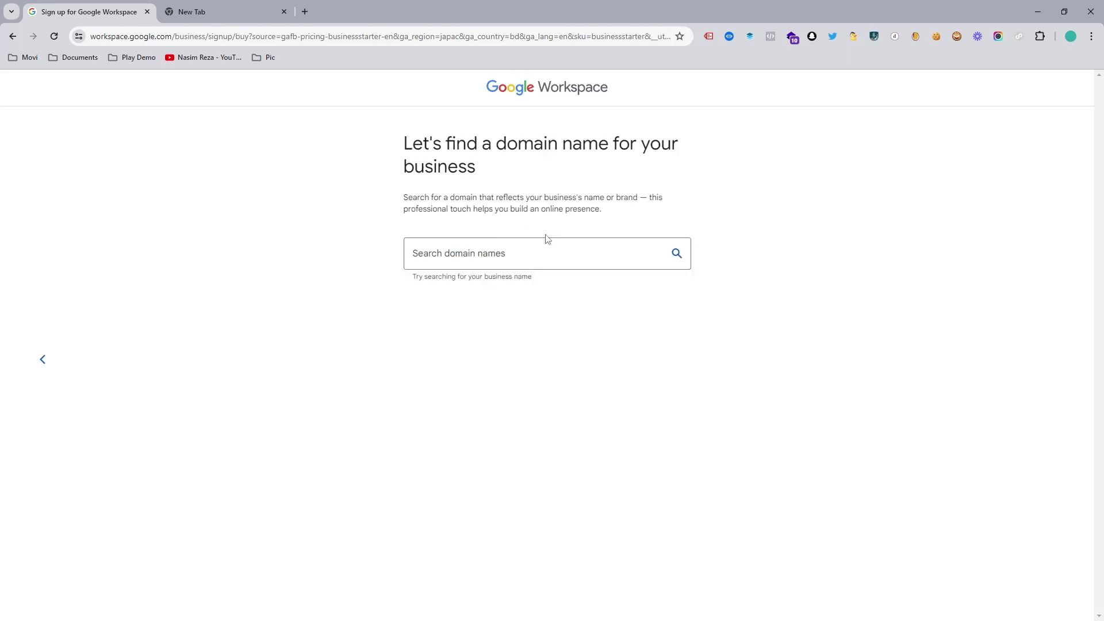
Search nrbedia.com, note it's available at $12.00/year, then go back two steps.
left_click(521, 252)
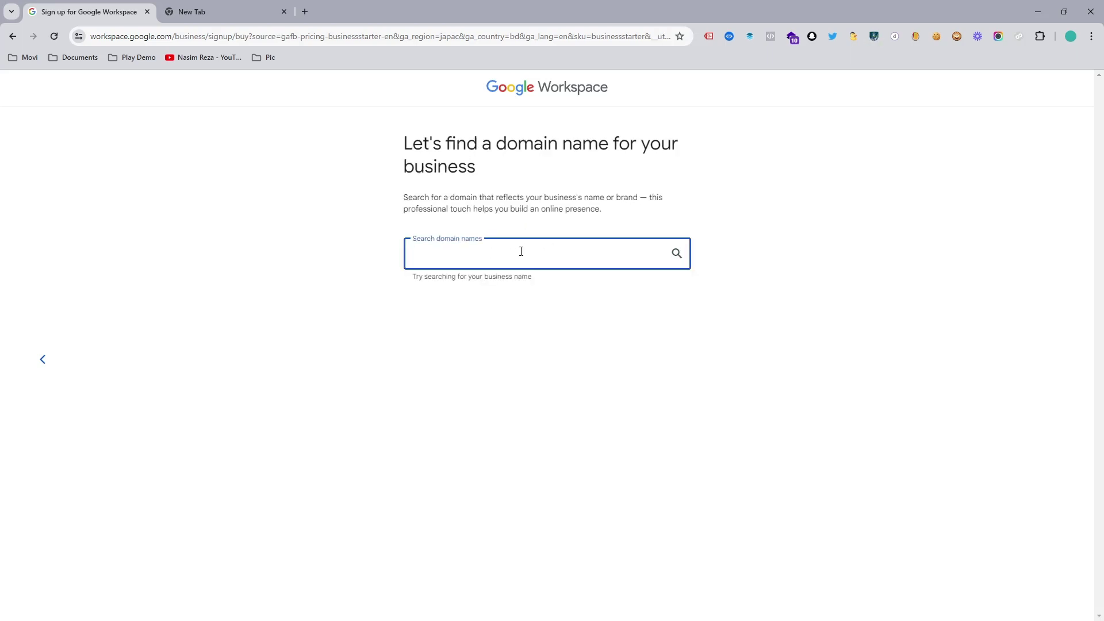
type("nrbedia.com")
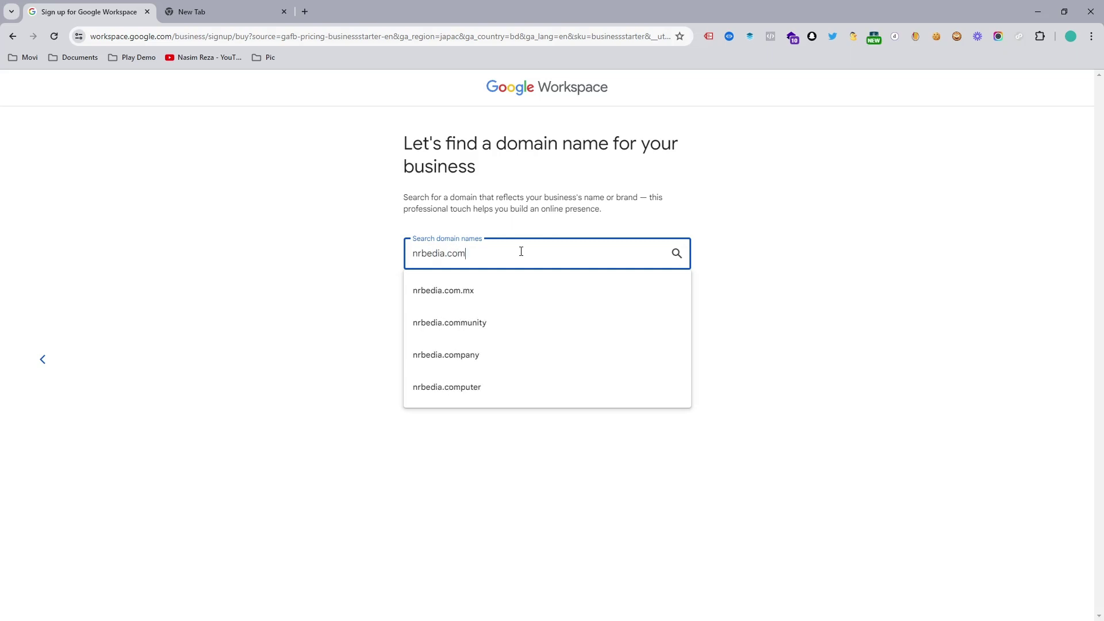
key("Return")
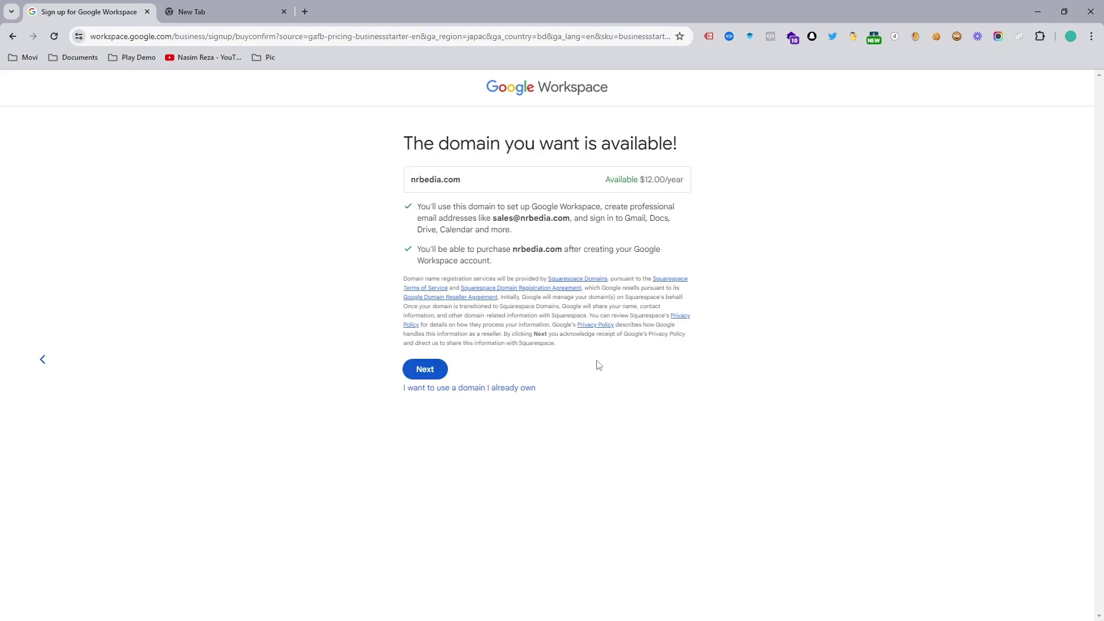
left_click_drag(644, 180, 684, 190)
left_click(674, 247)
left_click(44, 360)
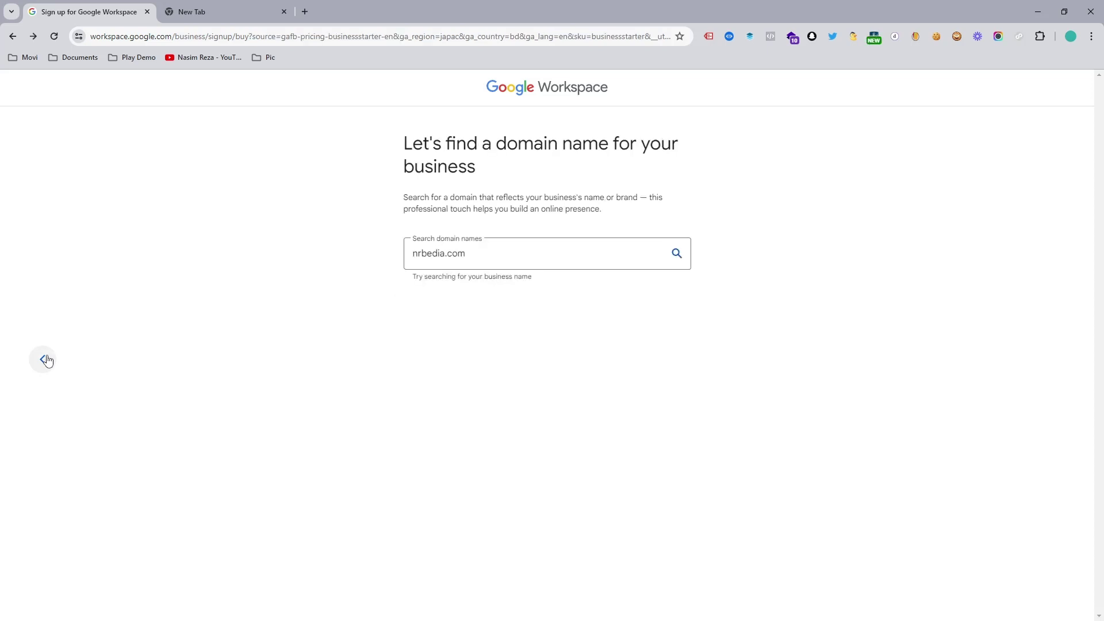
left_click(44, 360)
Answer 'Yes, I have one I can use', then open a window in the work Chrome profile.
left_click(451, 249)
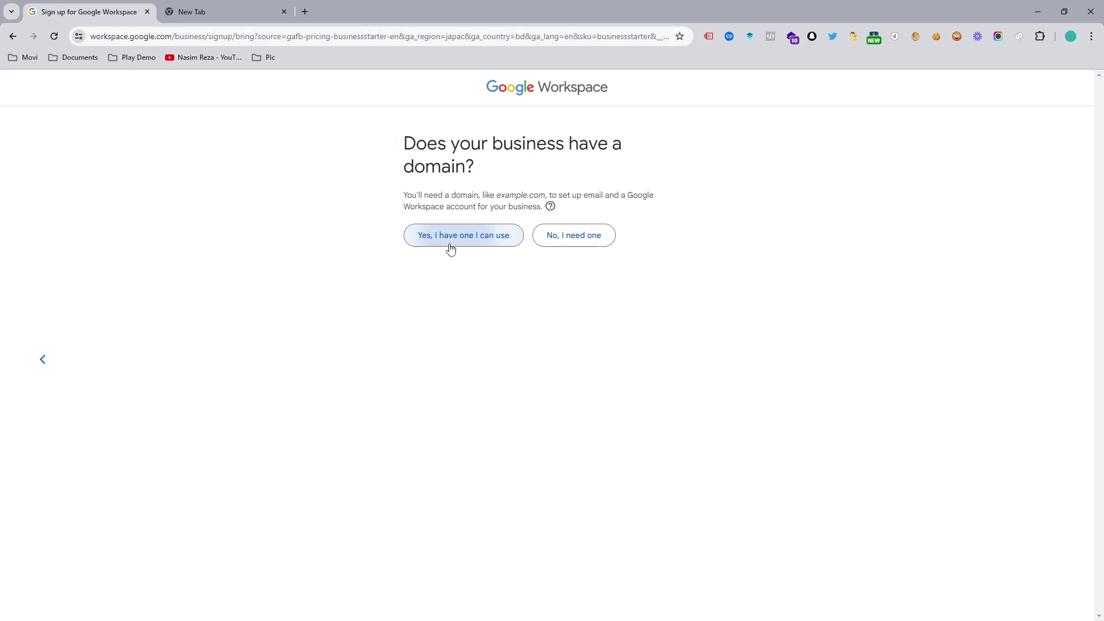
left_click(451, 255)
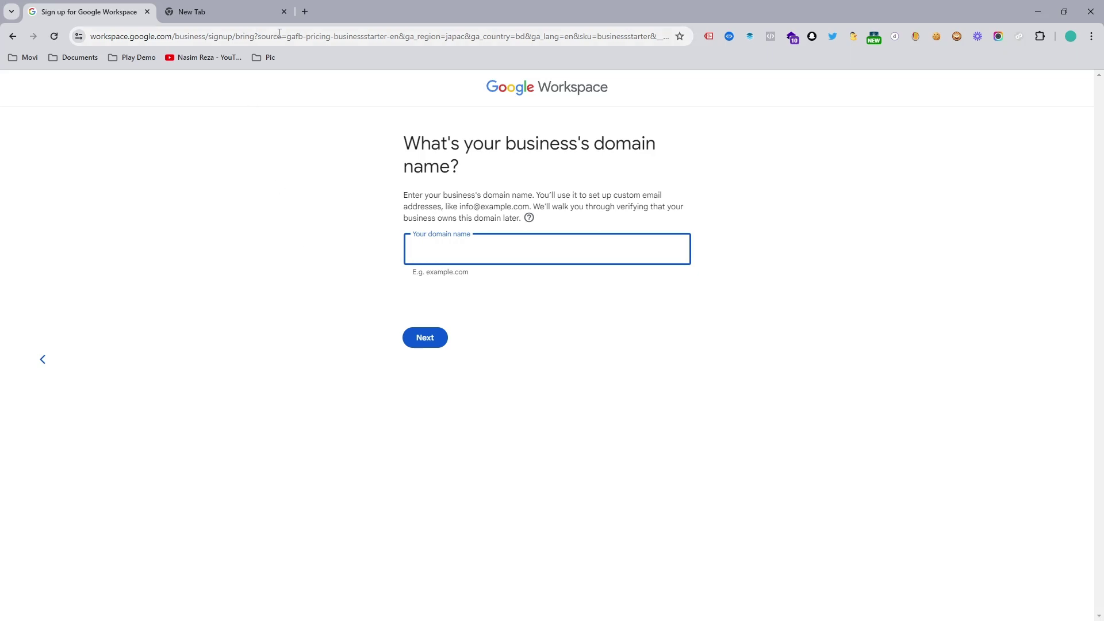
left_click(1069, 38)
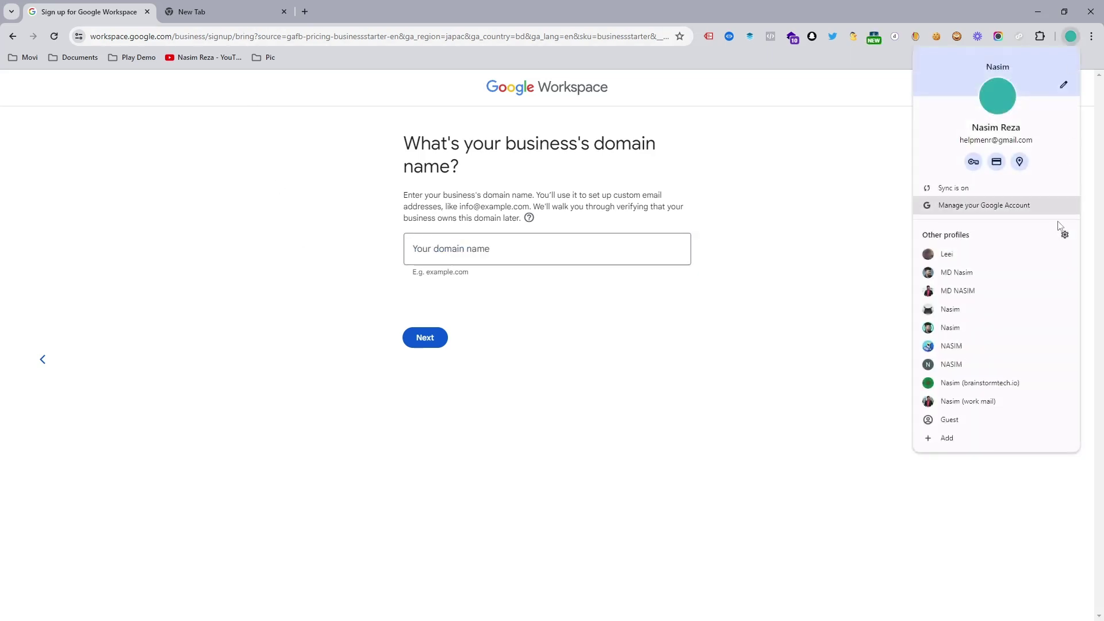
left_click(984, 401)
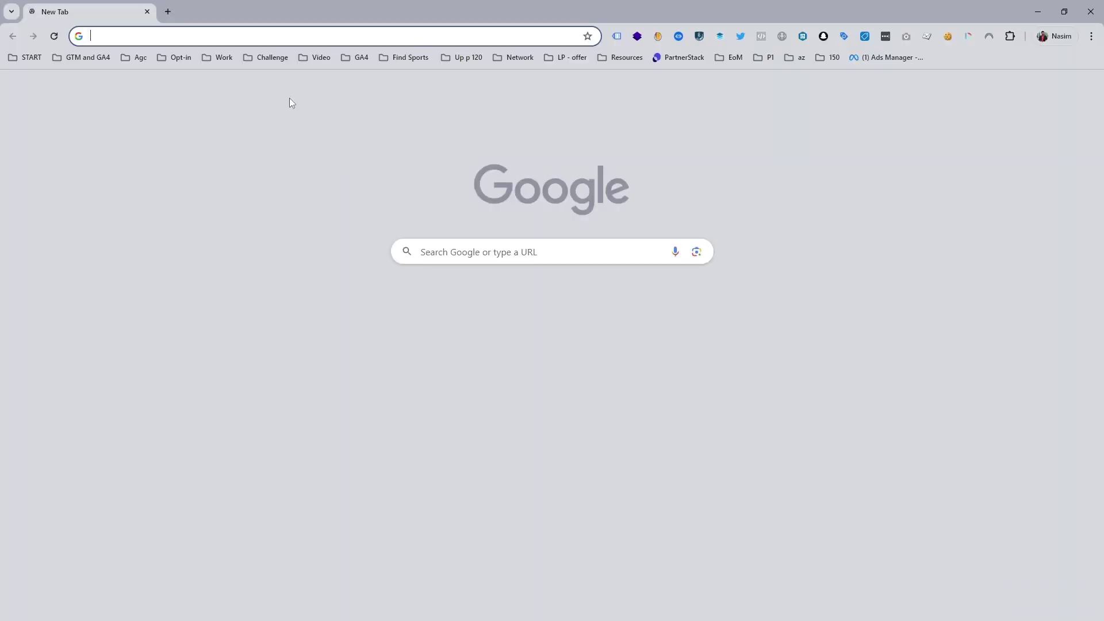
Open namecheap.com in the work profile window and move that window aside.
type("na")
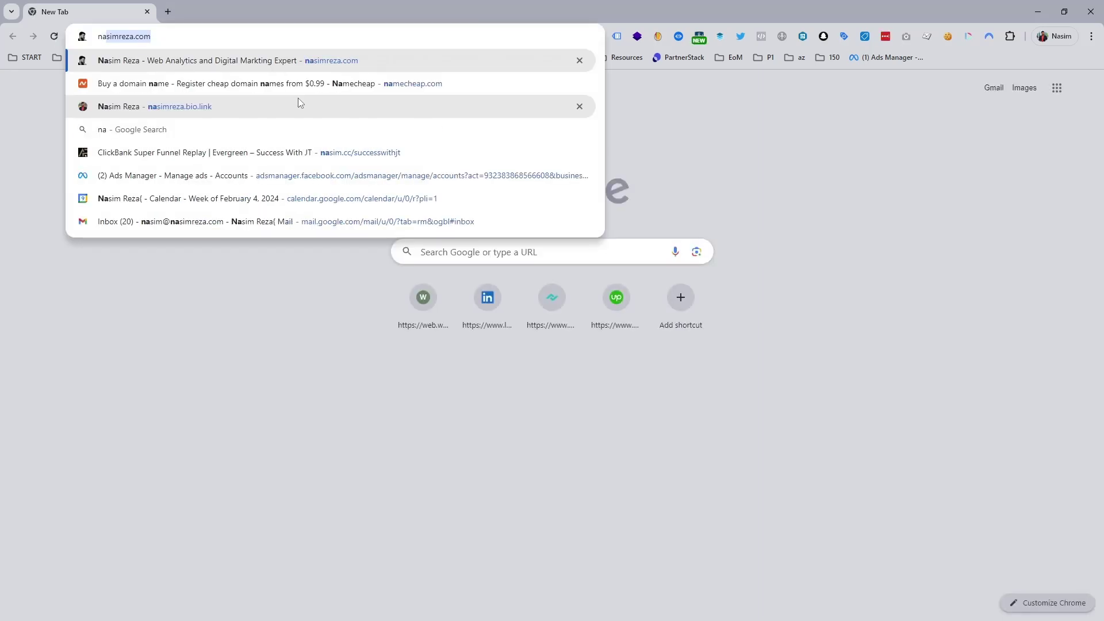
left_click(344, 84)
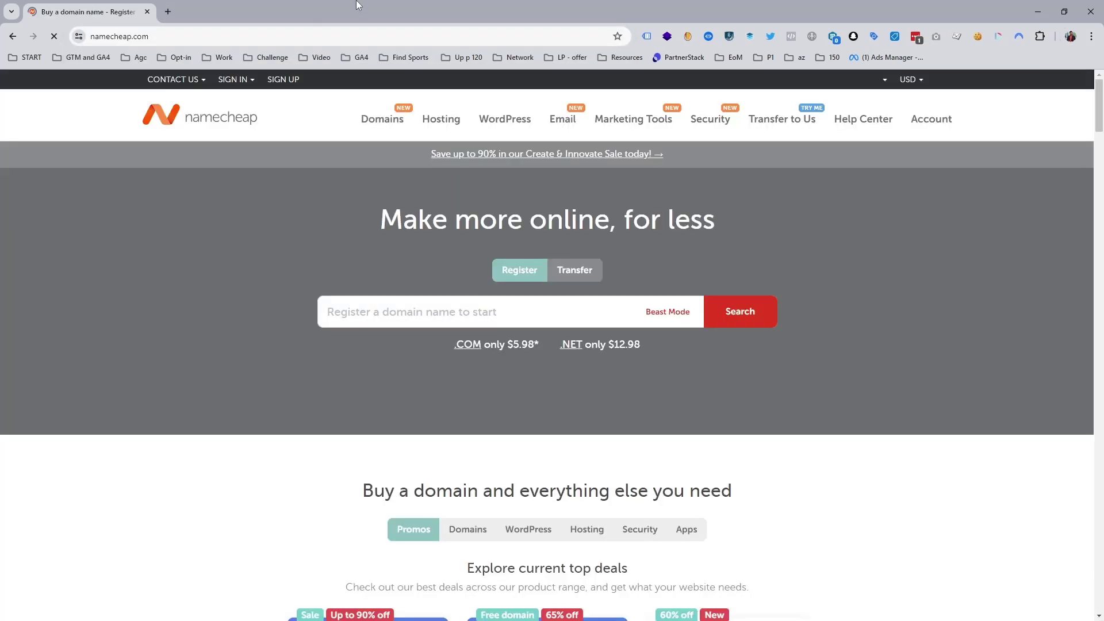
left_click_drag(355, 14, 392, 1)
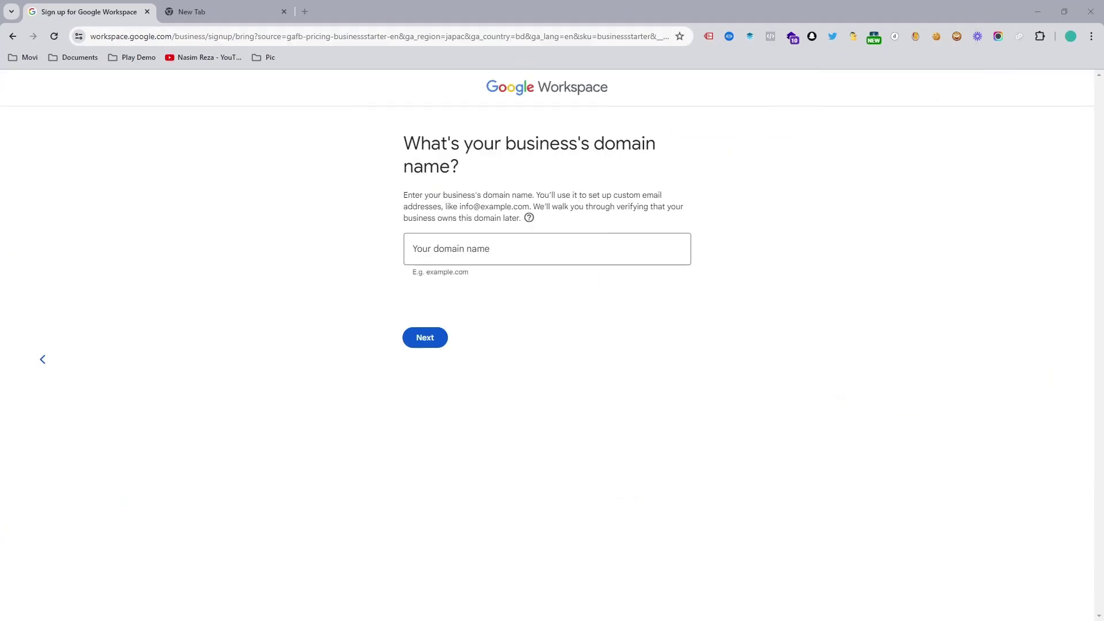
Enter officialpls.com as the existing domain and confirm using it for the account.
left_click(490, 248)
type("officialpls.com")
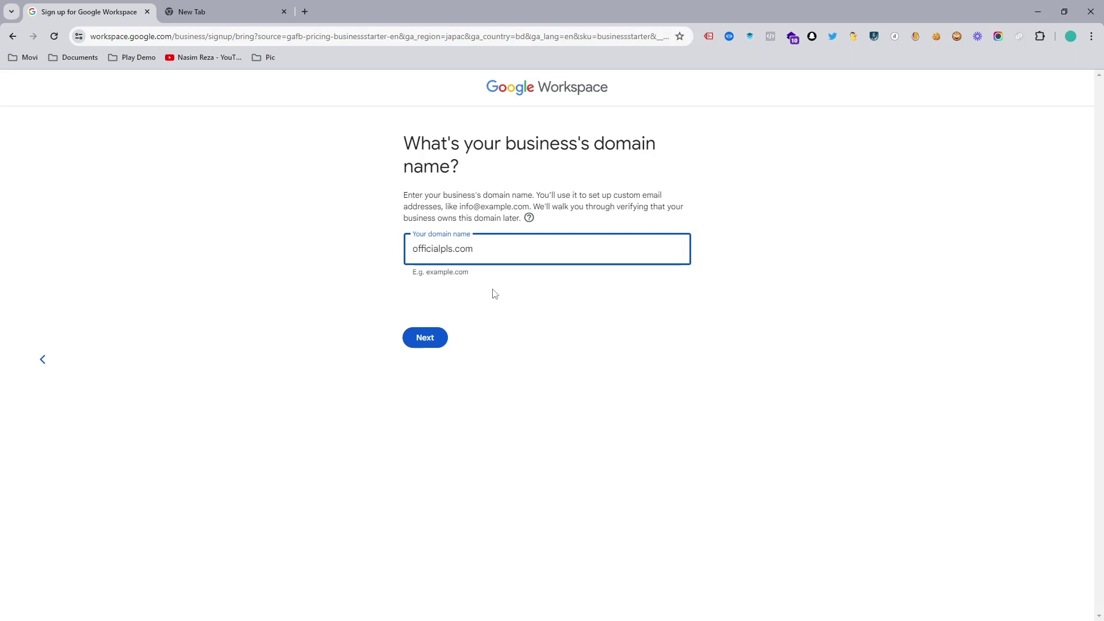
left_click(446, 336)
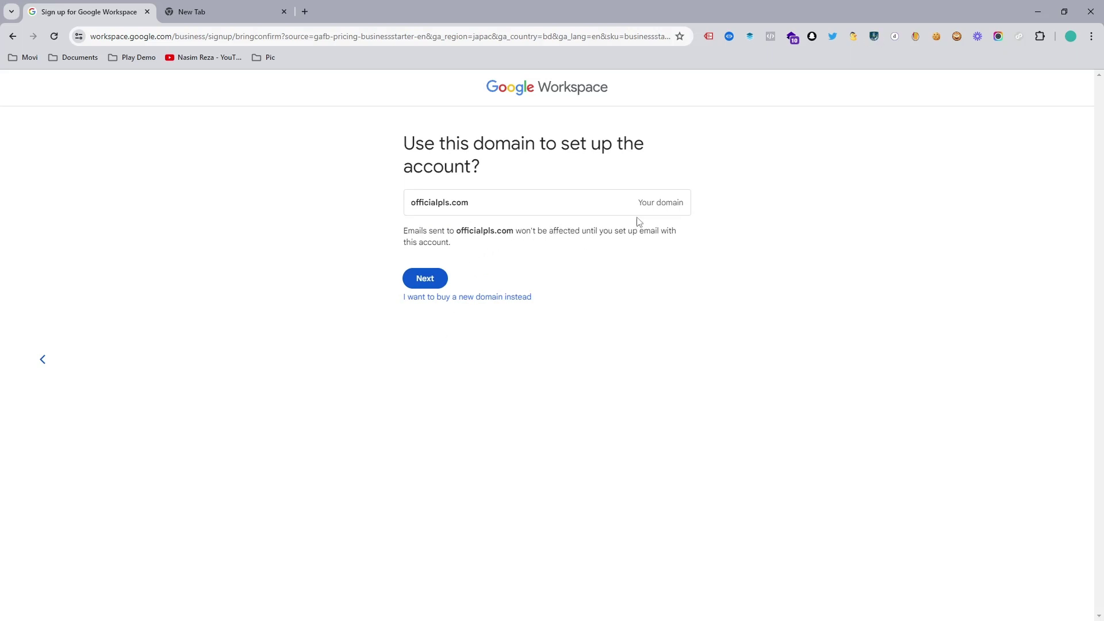
left_click(451, 282)
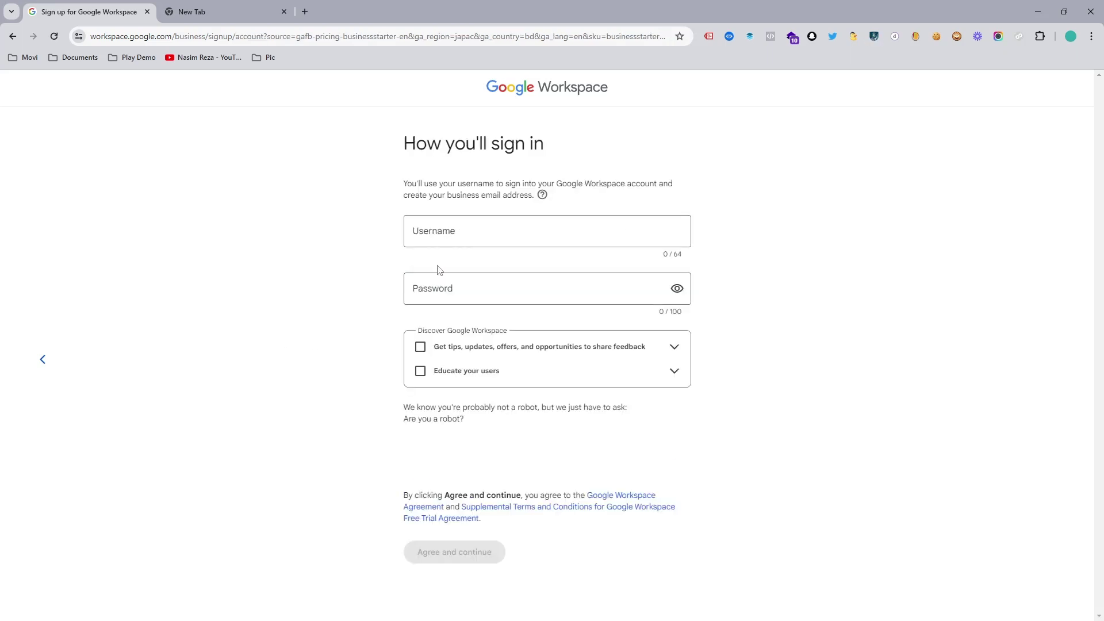
left_click(453, 232)
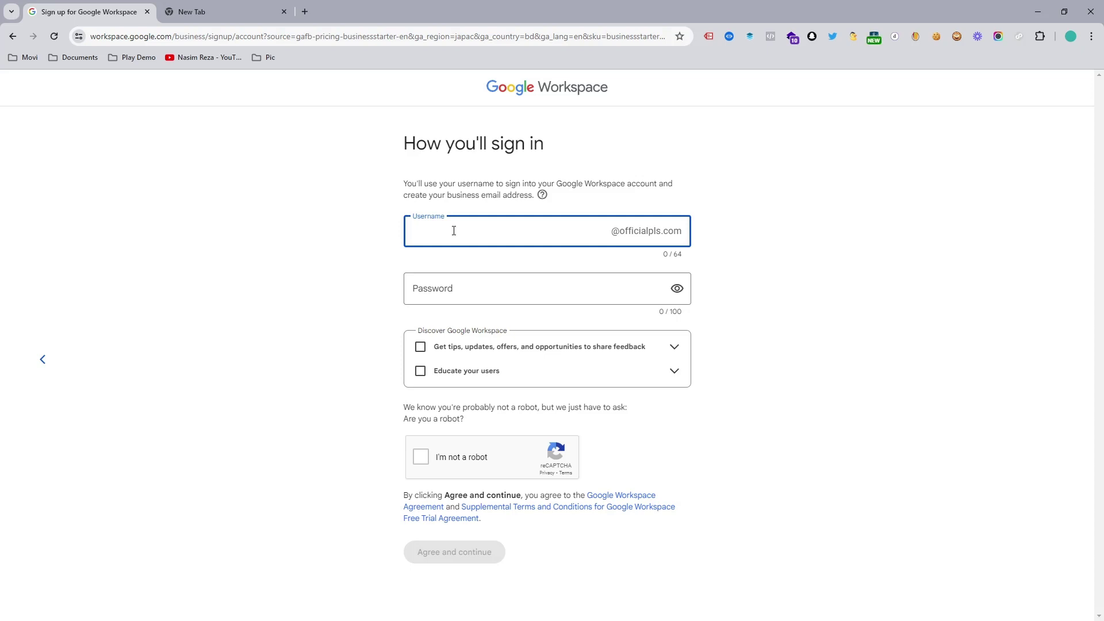
type("m")
left_click(505, 285)
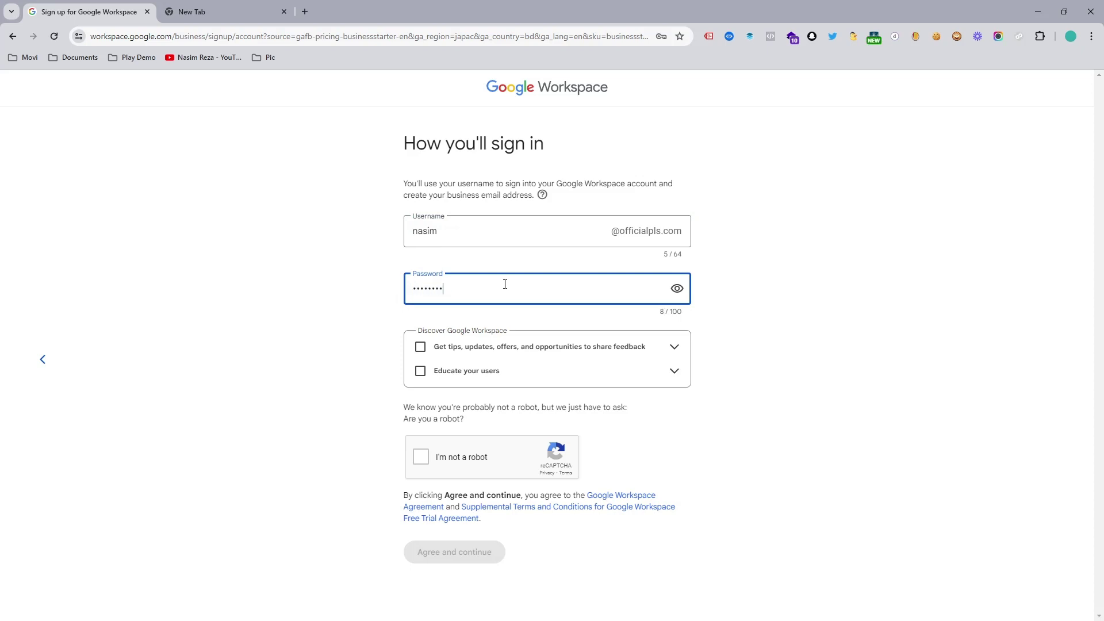
Pass the reCAPTCHA by selecting the four crosswalk tiles, then agree to the terms.
left_click(418, 463)
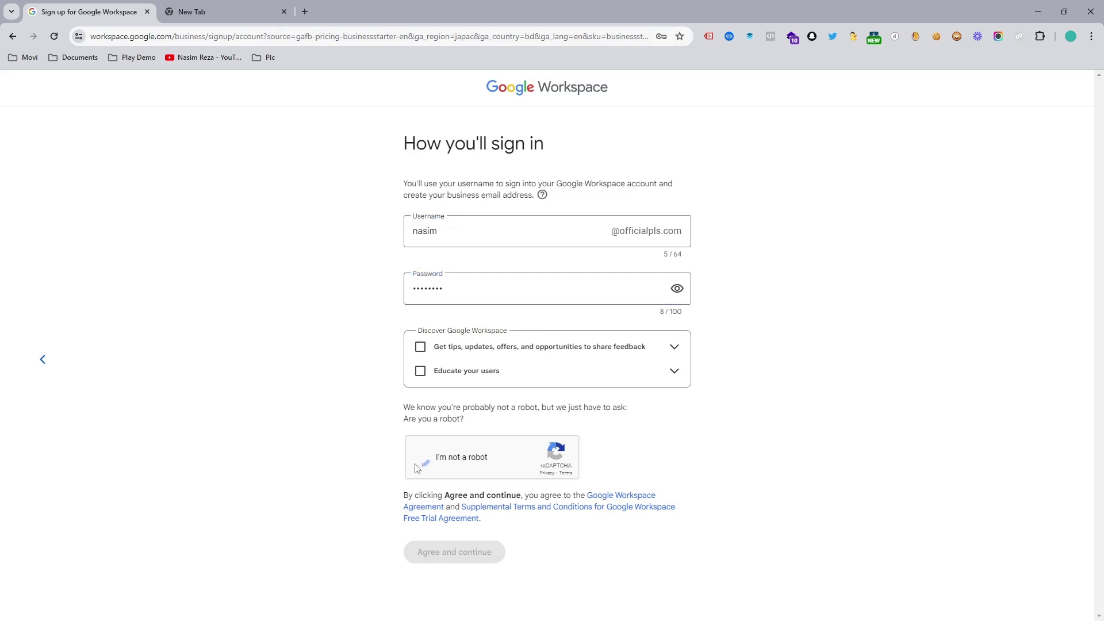
left_click(468, 433)
left_click(520, 438)
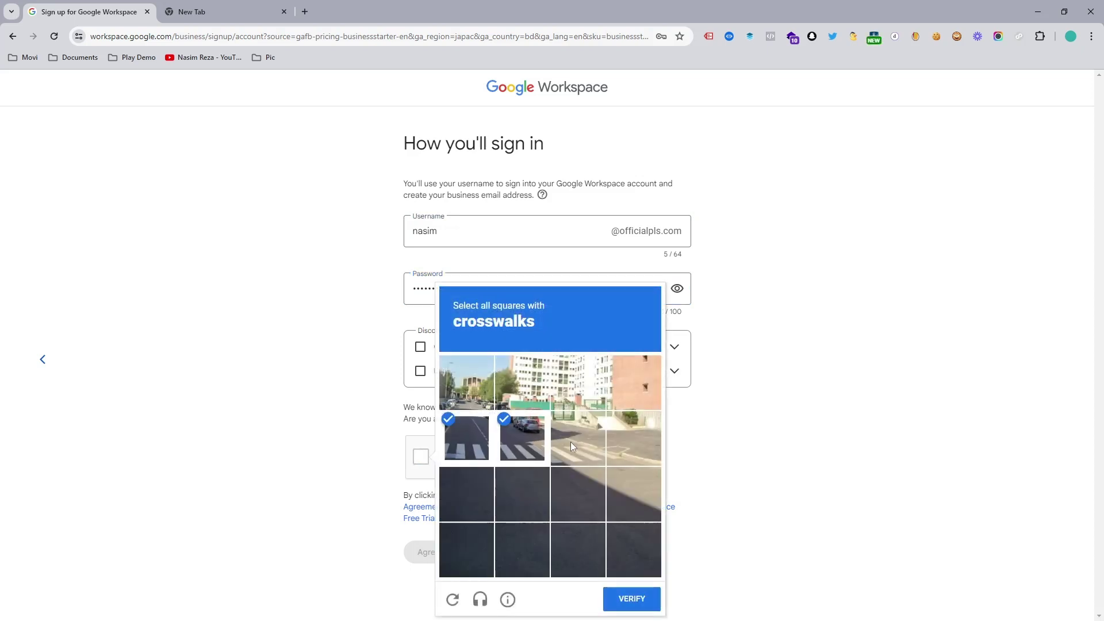
left_click(571, 441)
left_click(626, 441)
left_click(634, 601)
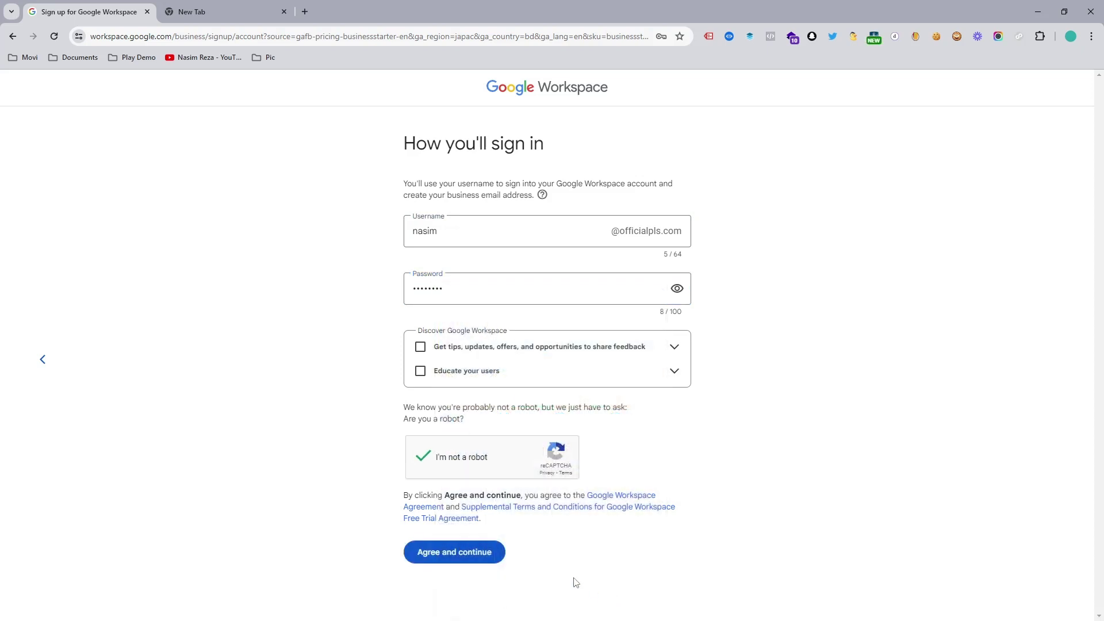
left_click(481, 554)
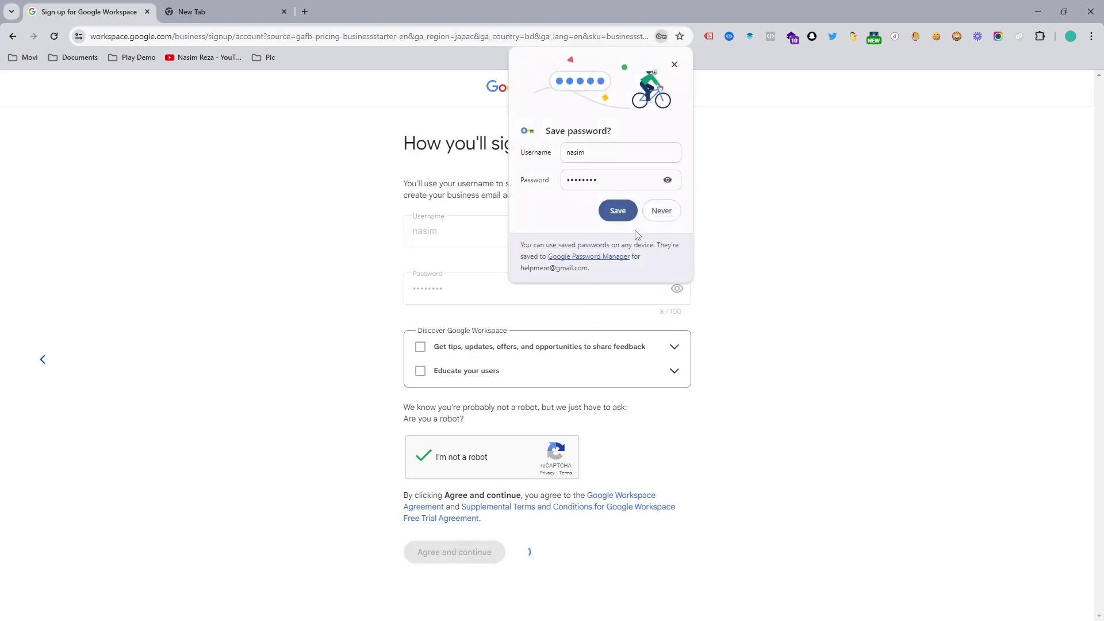
Decline Chrome's offer to save the new account password.
left_click(658, 213)
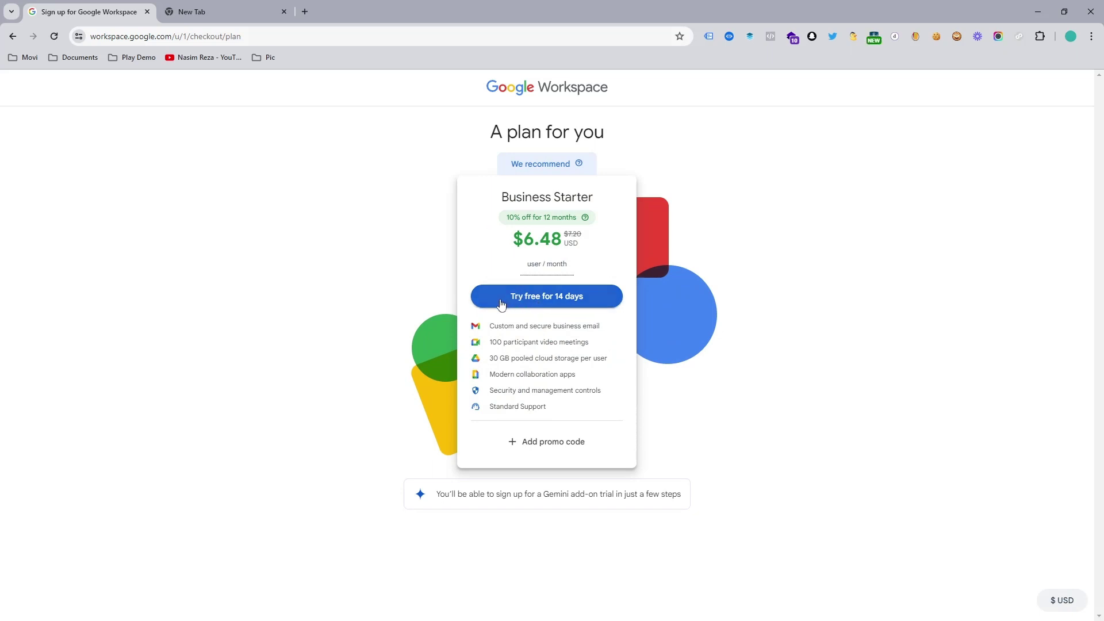
Start the Business Starter 14-day free trial and decline saving the billing address.
left_click(538, 299)
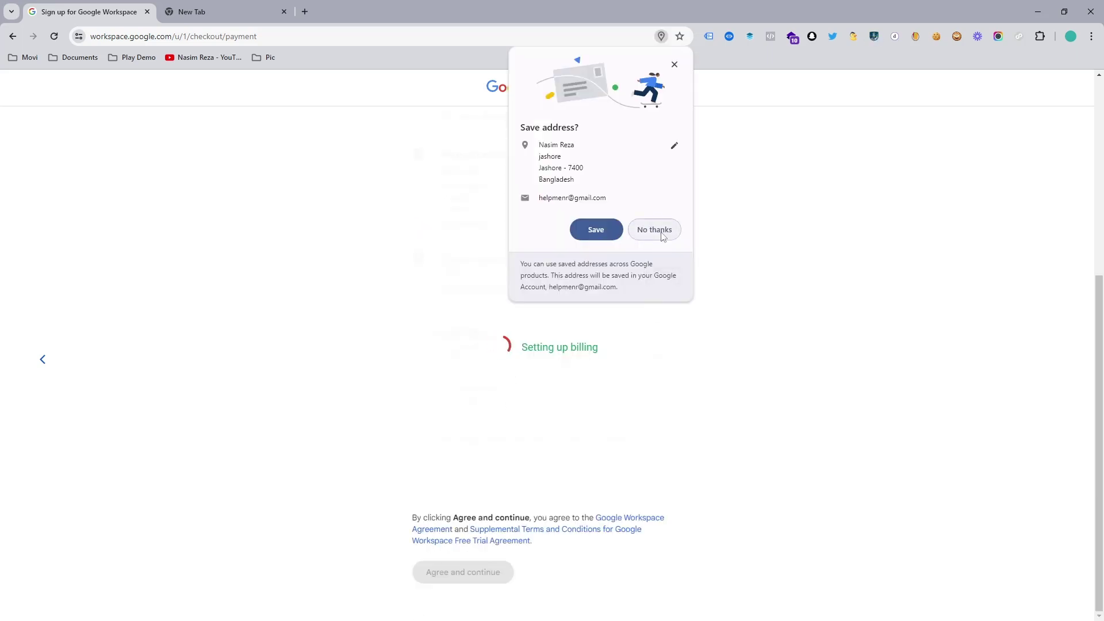
left_click(661, 231)
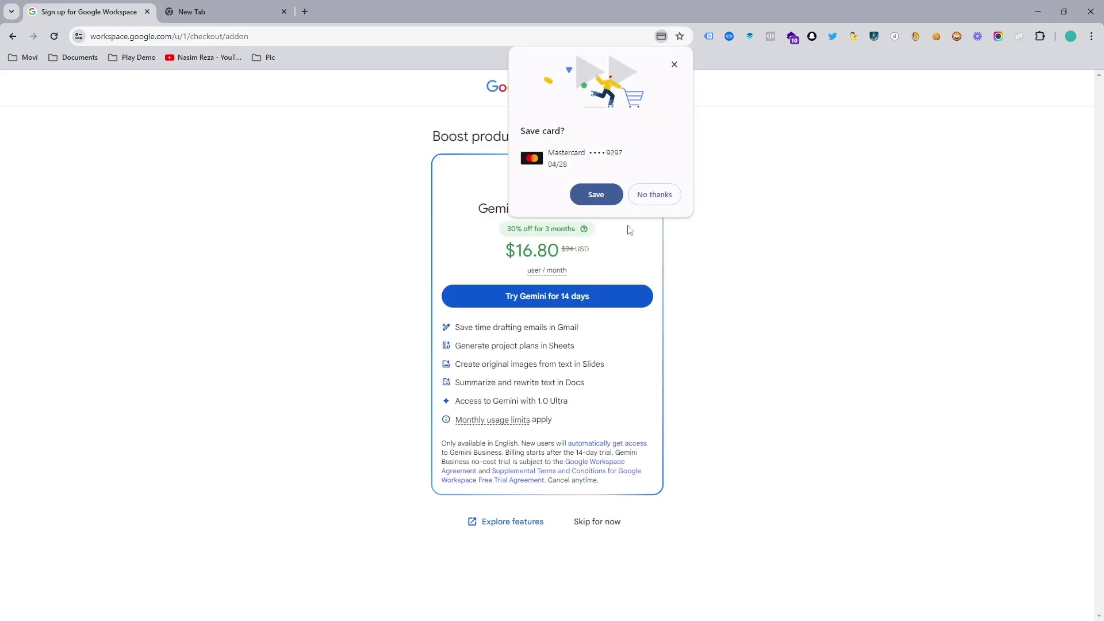
Decline saving the payment card, skip the Gemini add-on, and acknowledge the welcome notice.
left_click(644, 196)
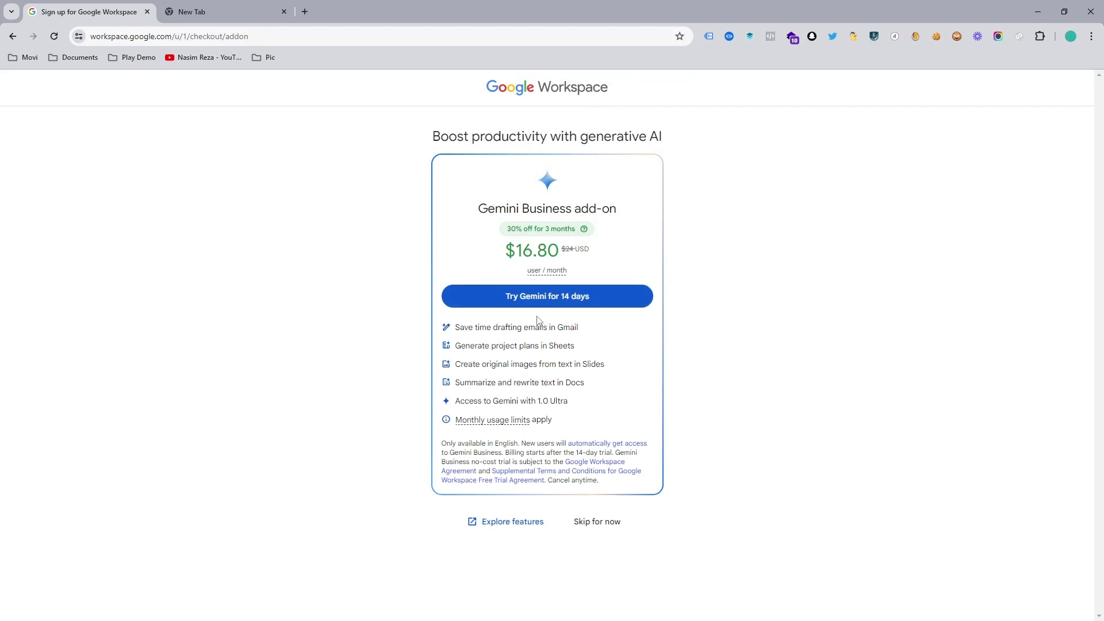
left_click(592, 530)
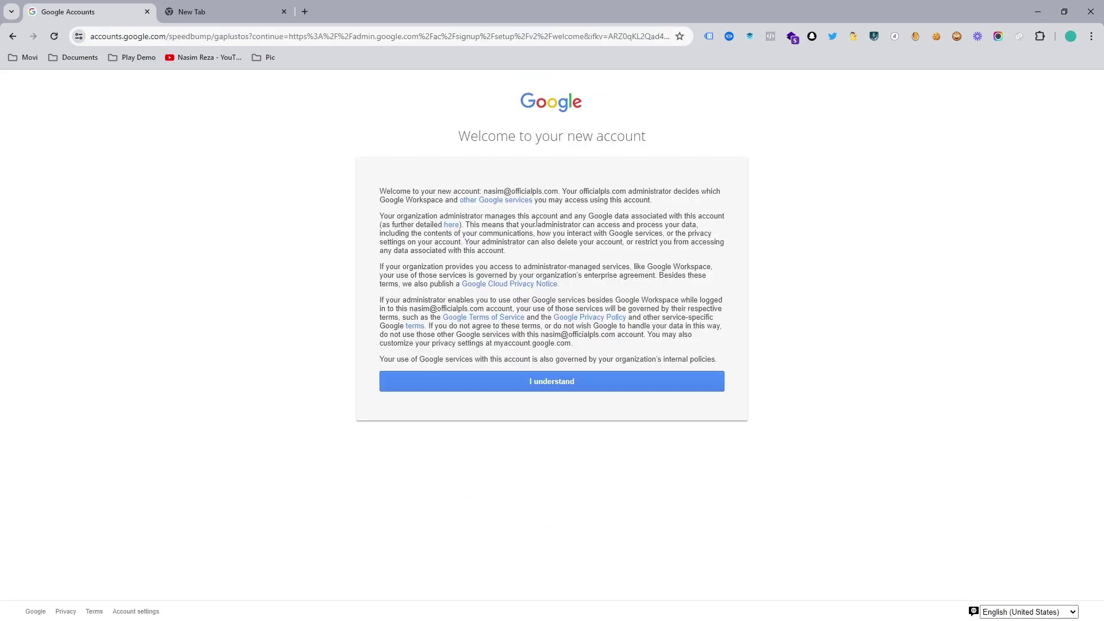
left_click(550, 375)
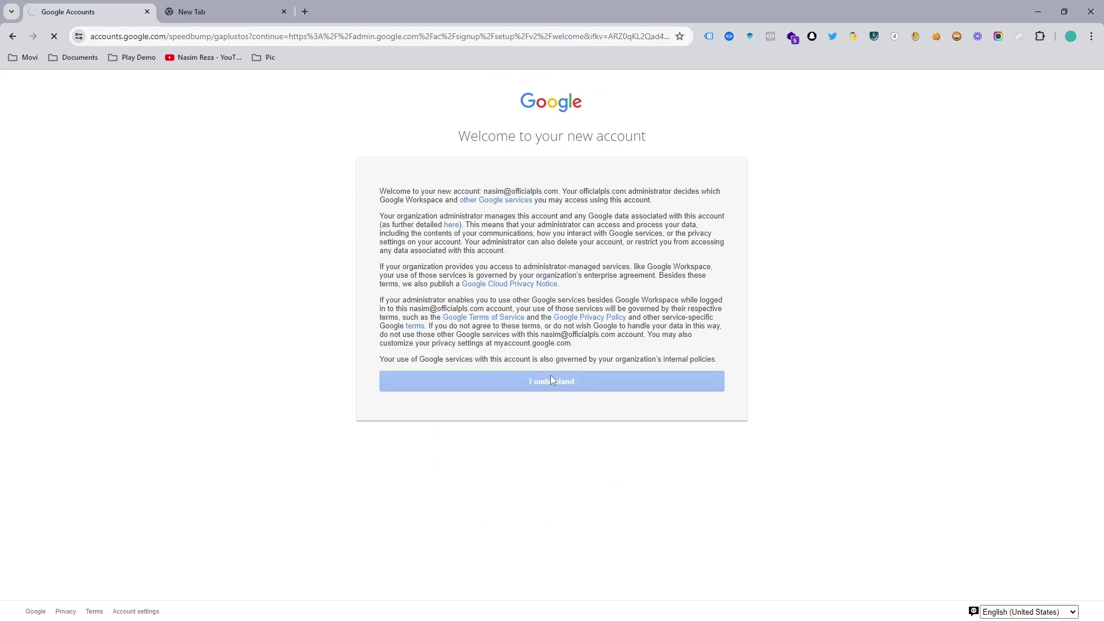
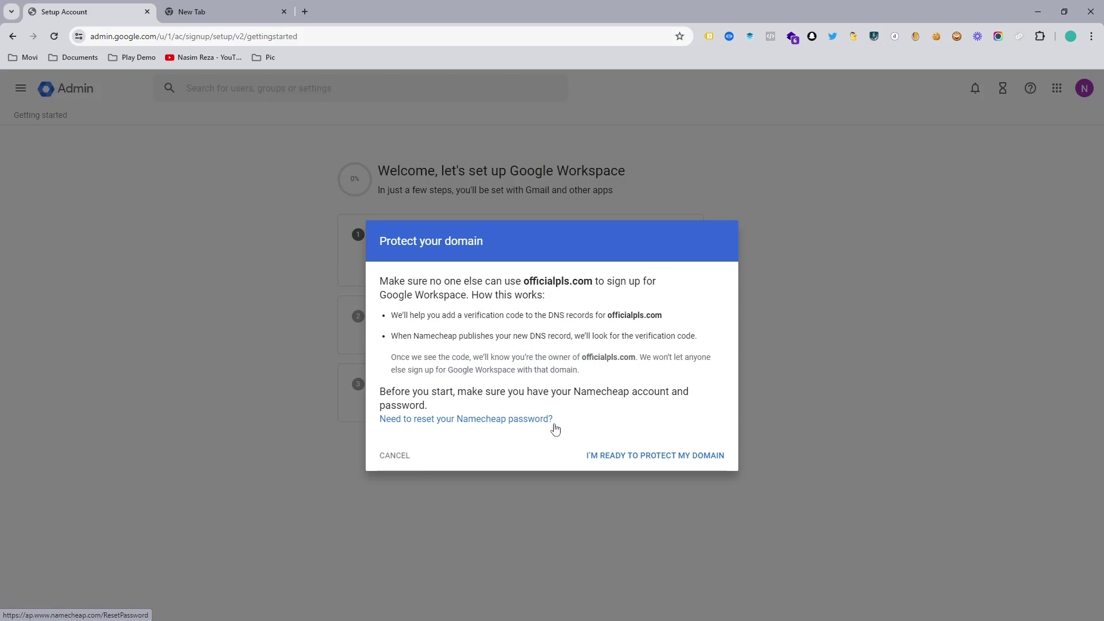
Start protecting officialpls.com and advance to Step 2, adding the verification record.
left_click(650, 463)
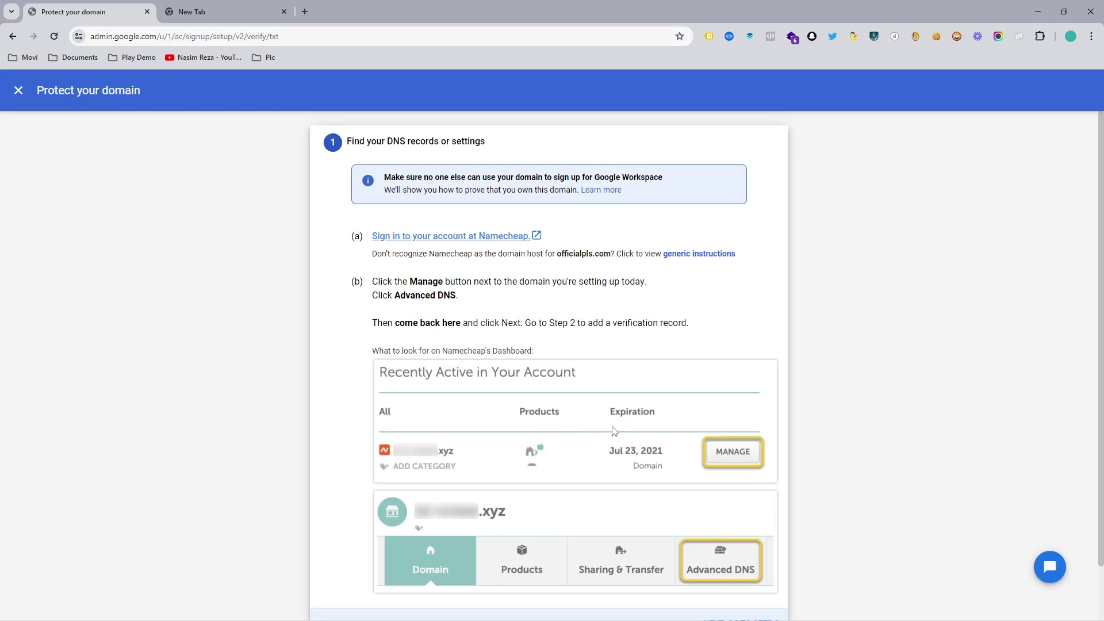
scroll(565, 361, "down", 1)
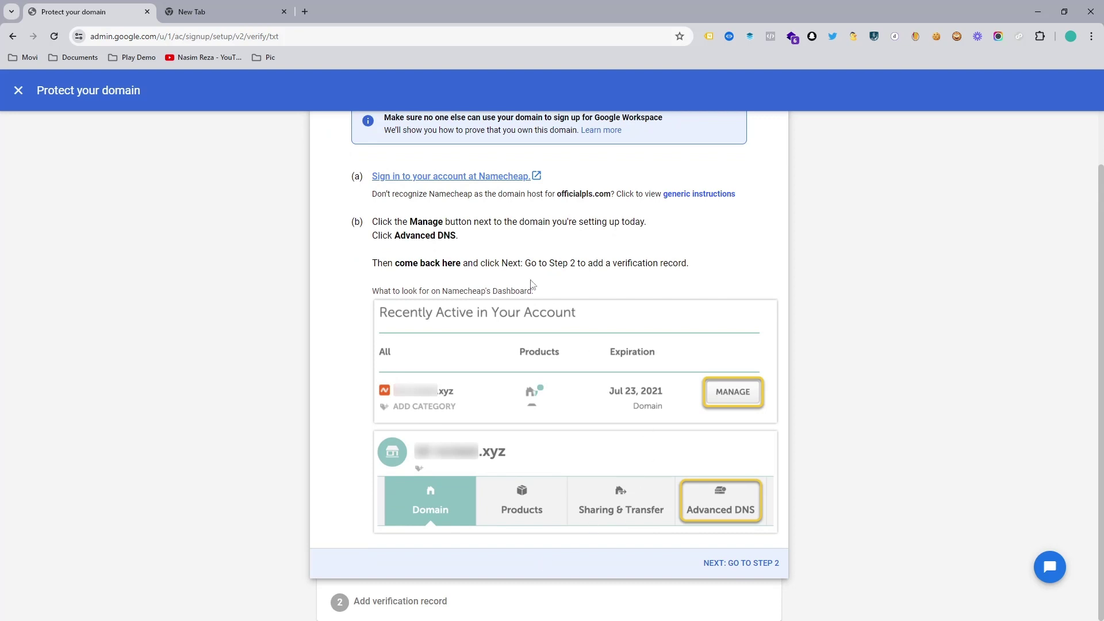
scroll(534, 288, "up", 1)
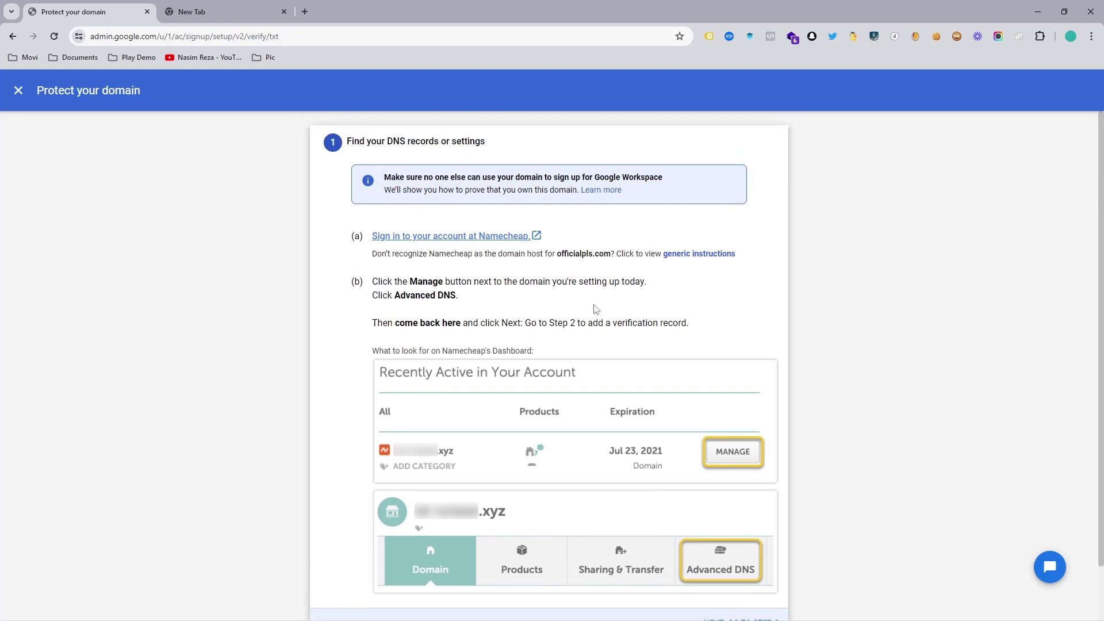
scroll(593, 305, "down", 1)
left_click(744, 563)
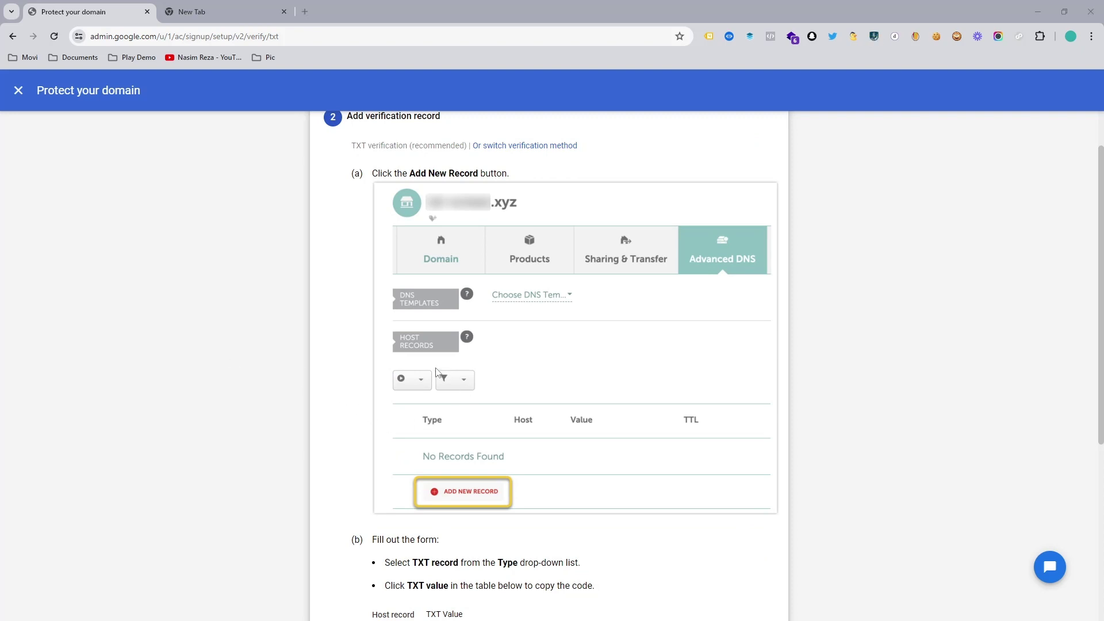
Copy the TXT verification value and verify the domain as protected.
scroll(438, 373, "down", 4)
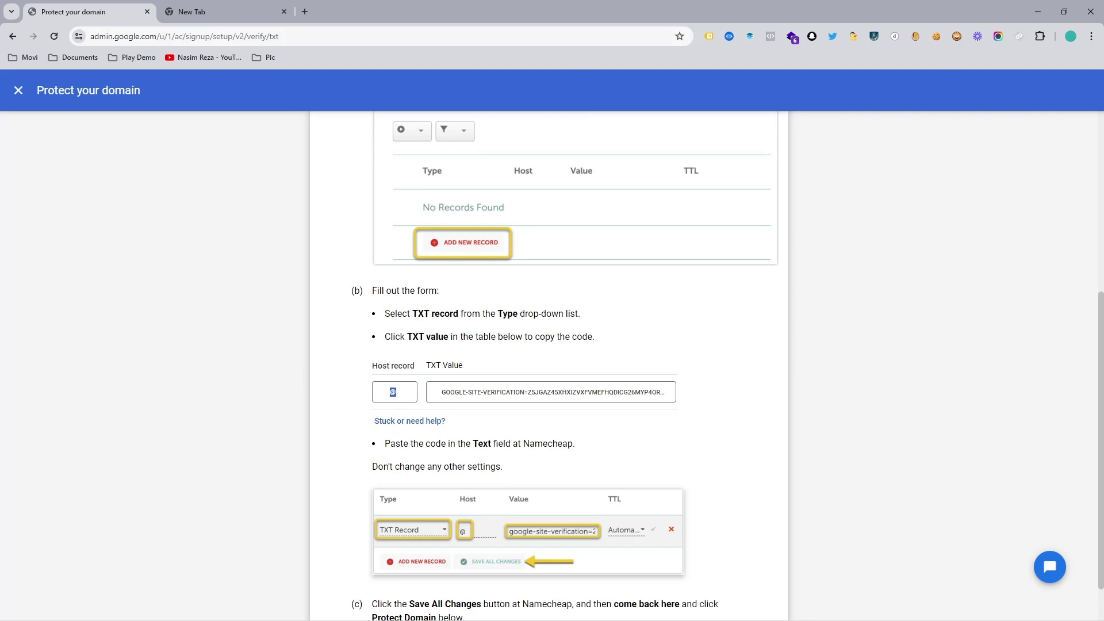
left_click(519, 392)
scroll(520, 304, "down", 1)
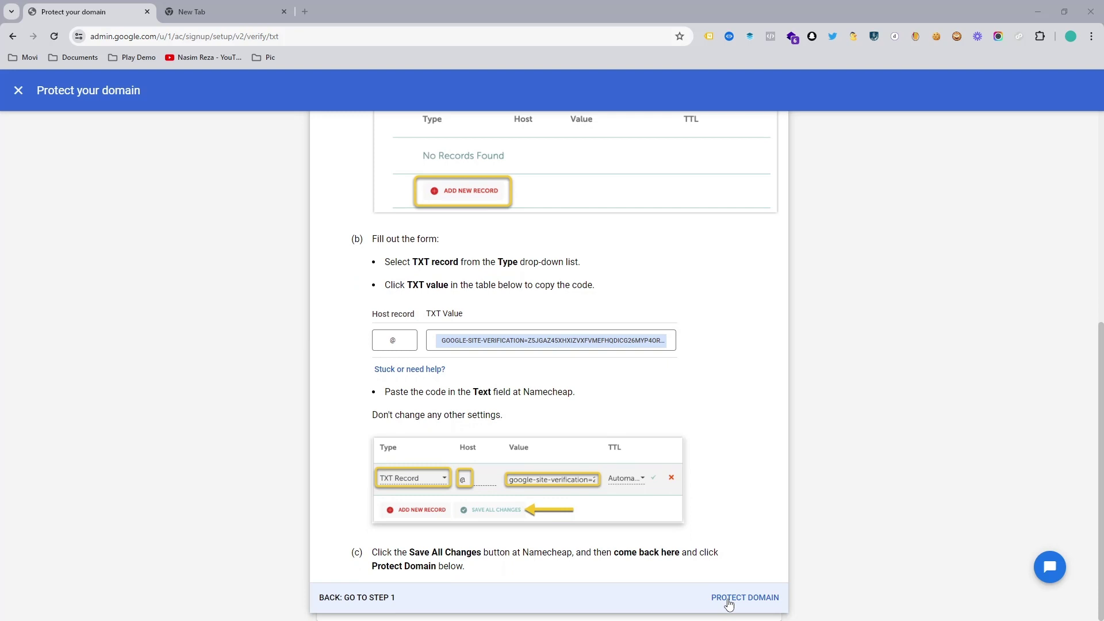
left_click(729, 601)
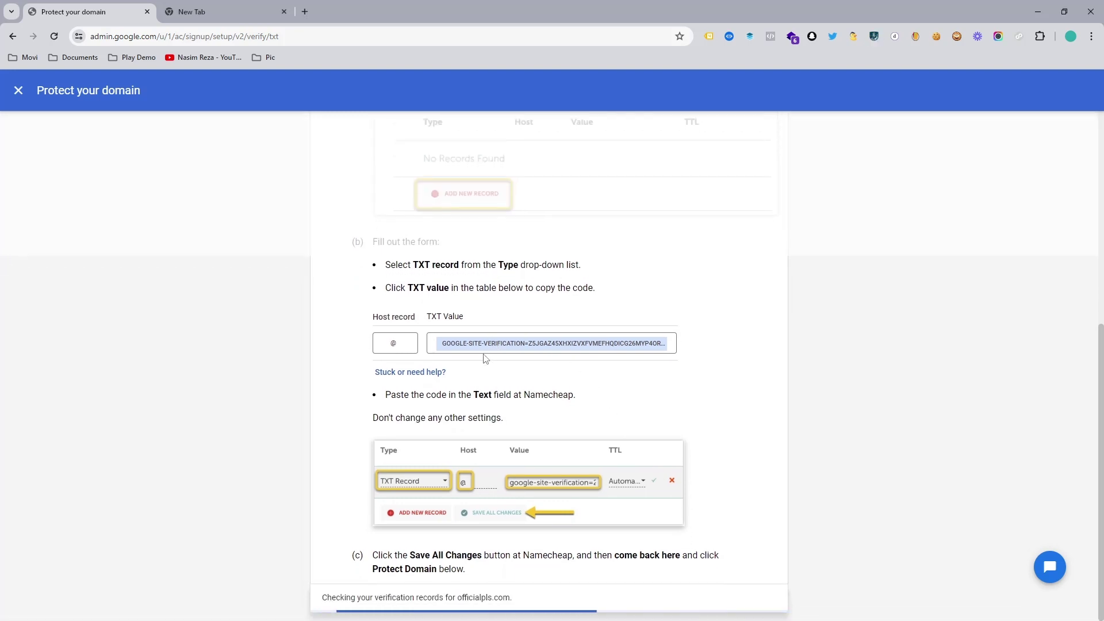
left_click_drag(1102, 451, 1099, 205)
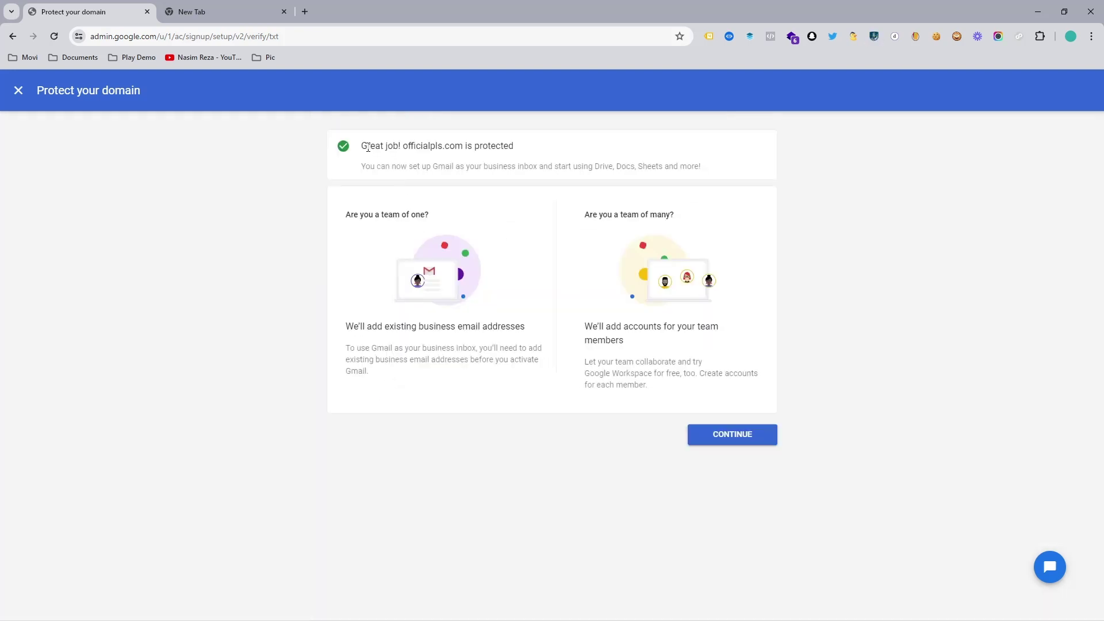
left_click_drag(367, 145, 533, 139)
Continue past the protection confirmation, leave Create new users unused, and open the Gmail activation dialog.
left_click(576, 152)
left_click(733, 435)
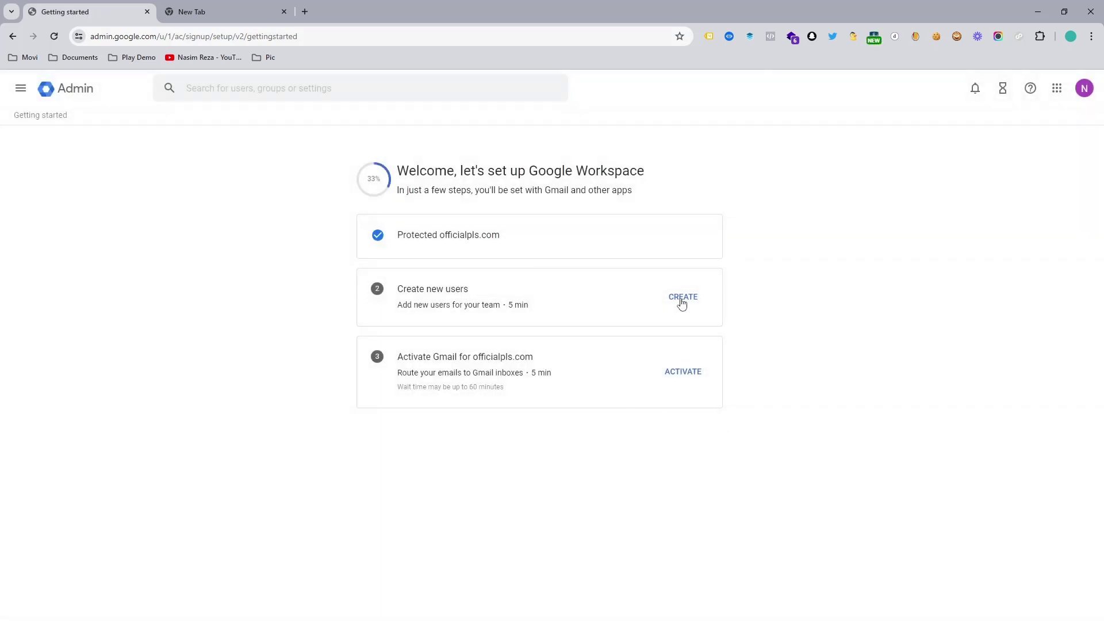
left_click(682, 299)
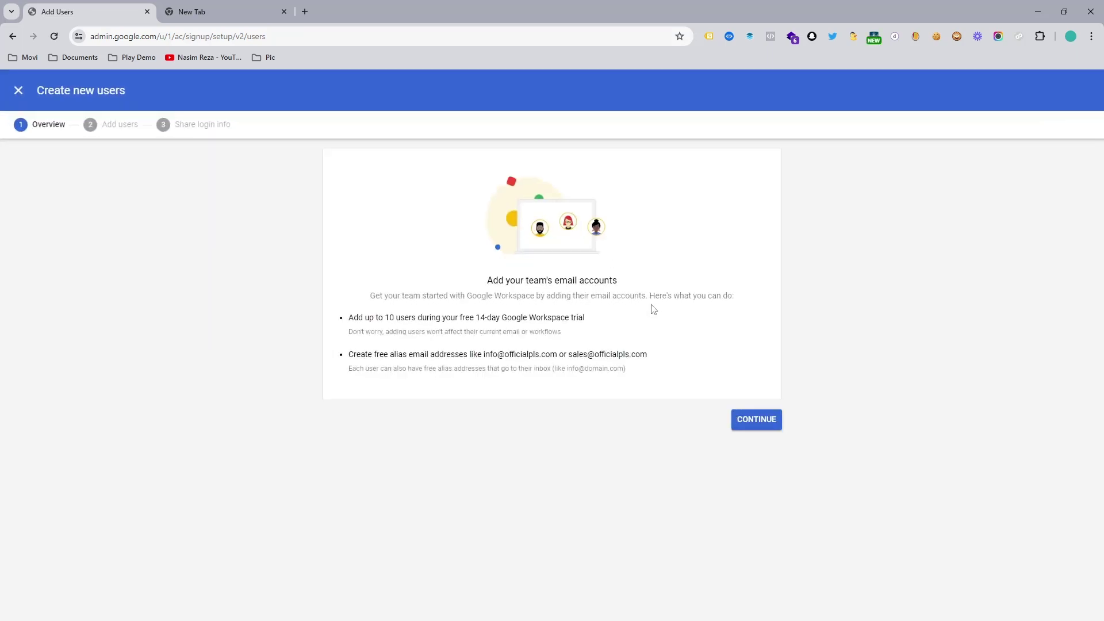
left_click(21, 92)
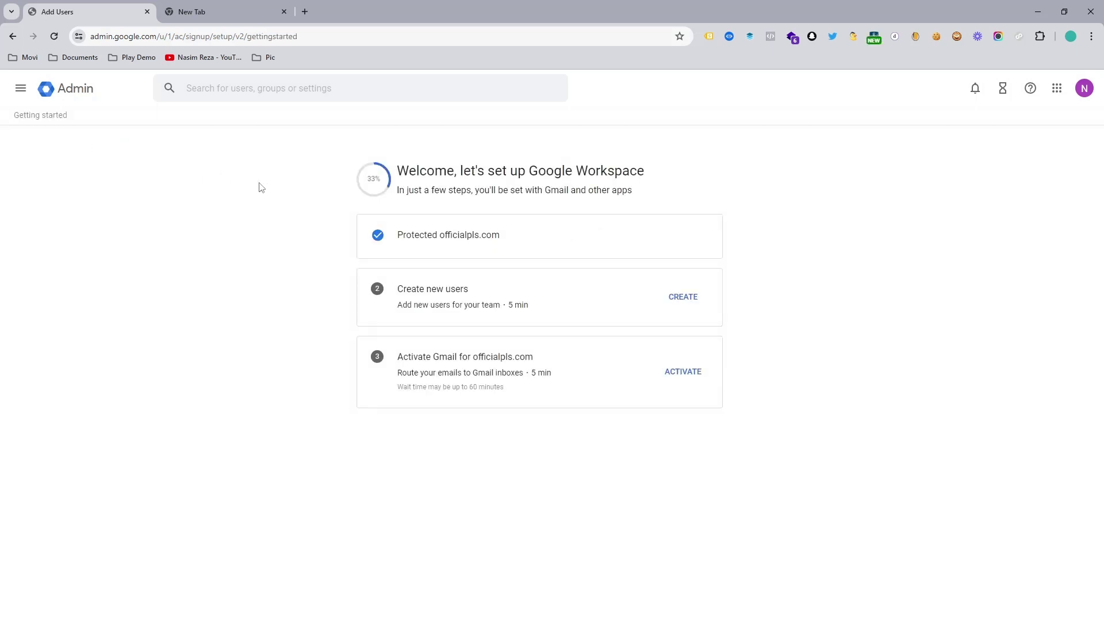
left_click(680, 376)
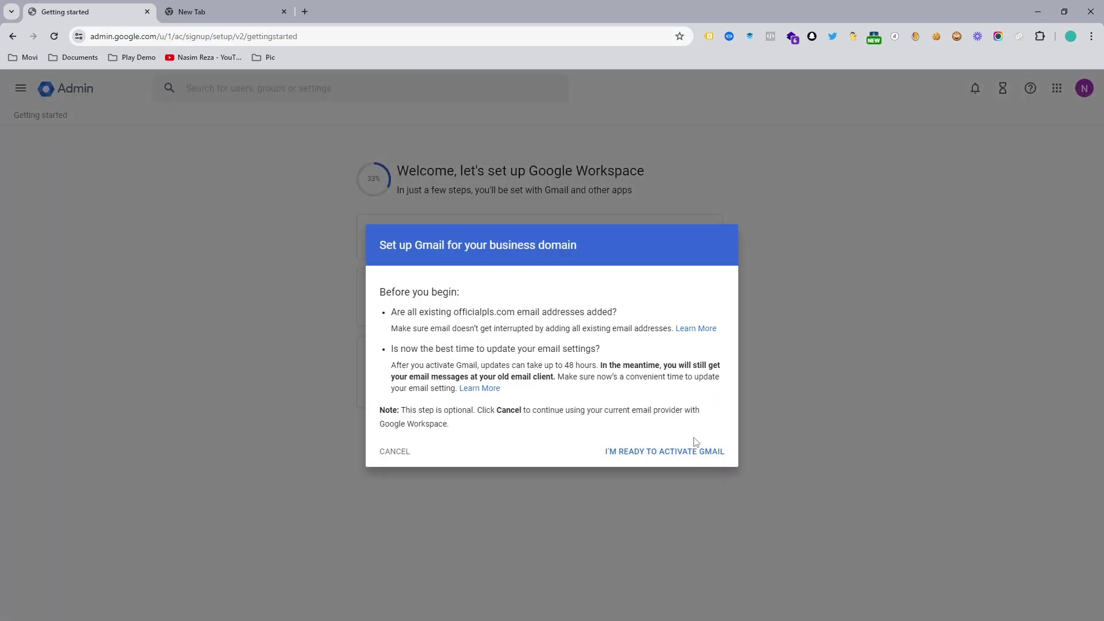
Activate Gmail for officialpls.com by checking the Google MX records, then finish.
left_click(657, 457)
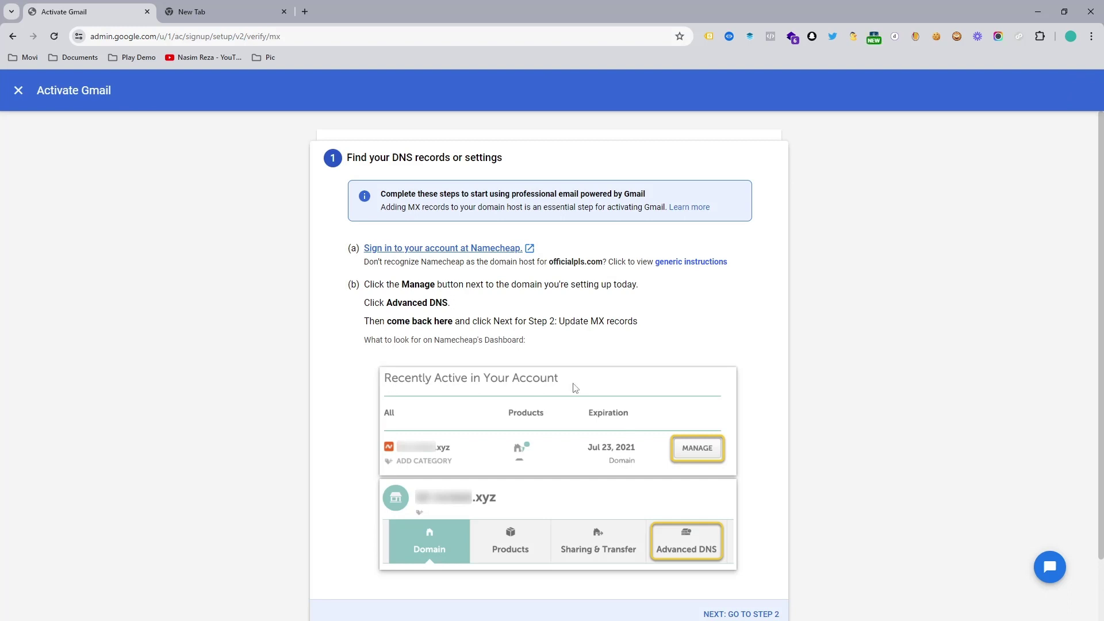
scroll(575, 388, "down", 1)
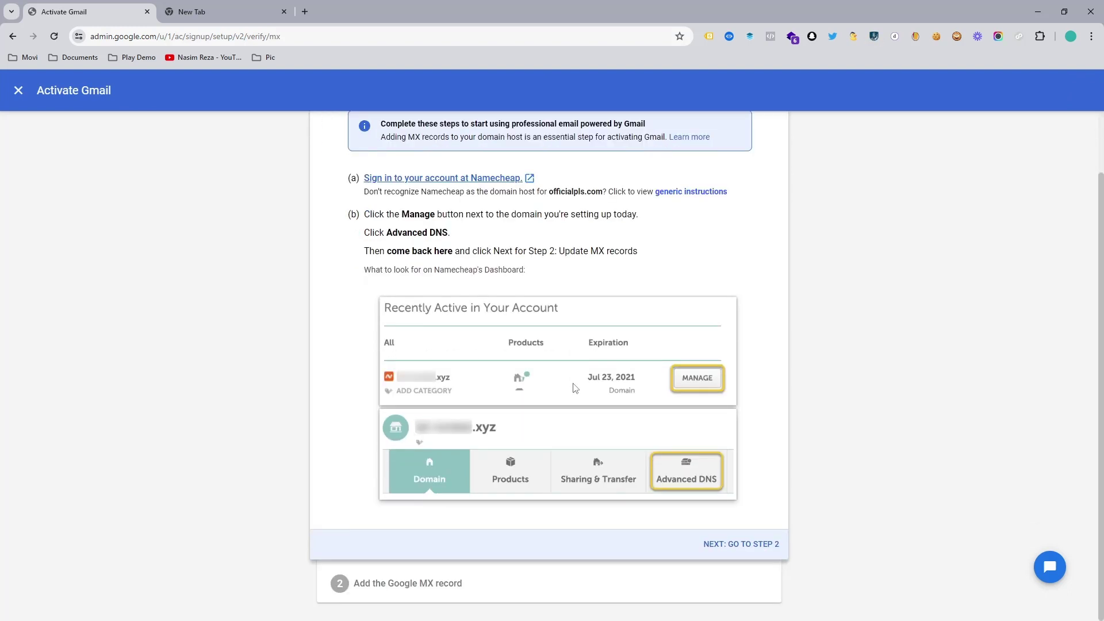
left_click(734, 545)
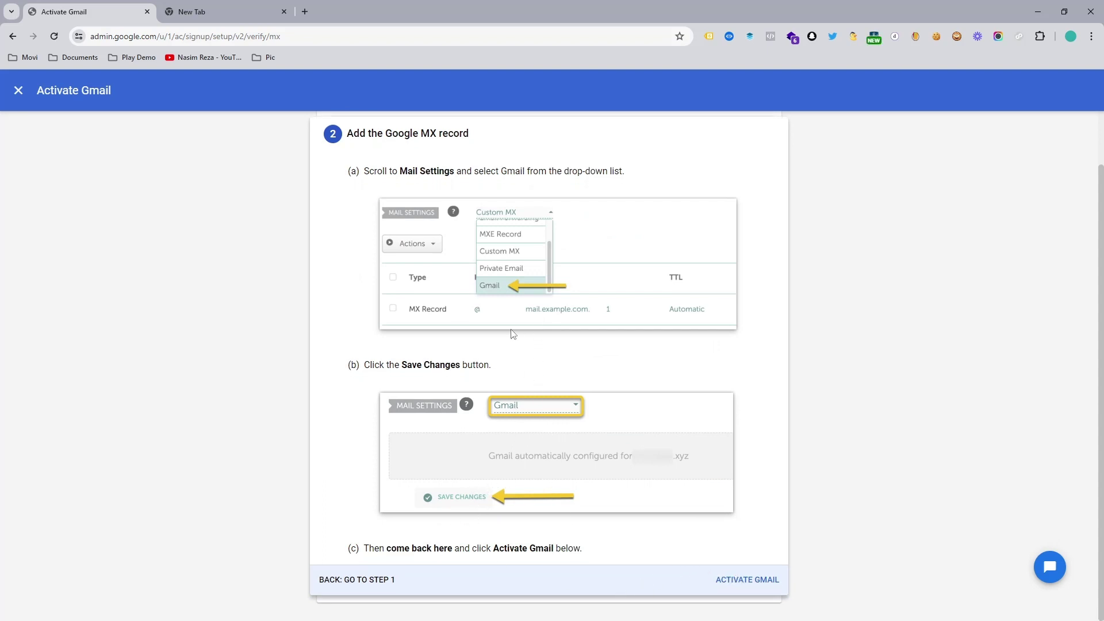
left_click(746, 580)
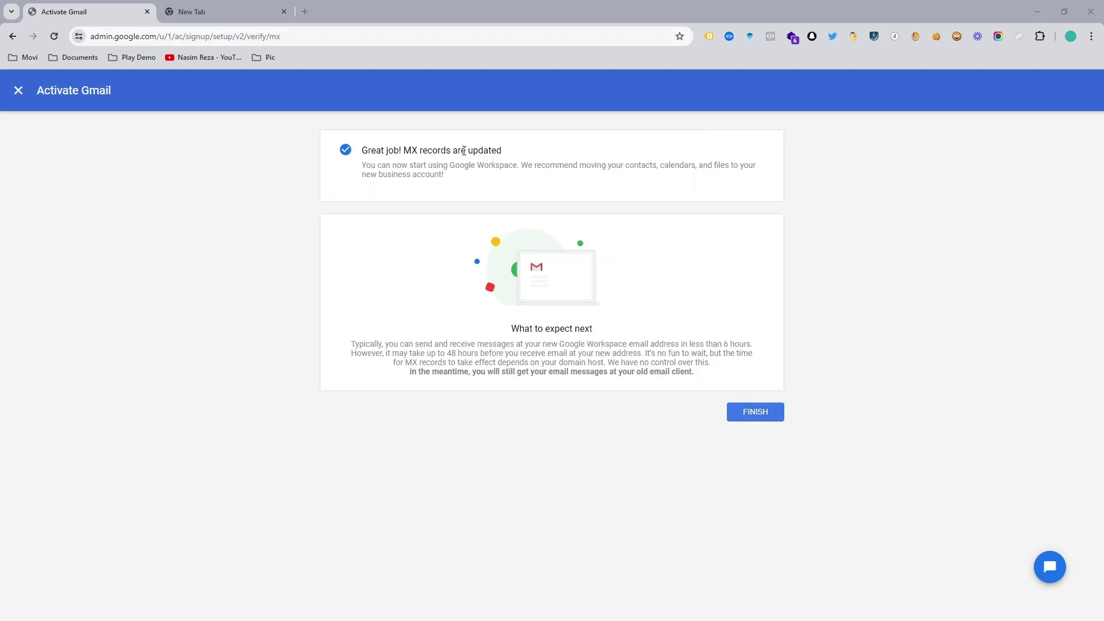
left_click(746, 419)
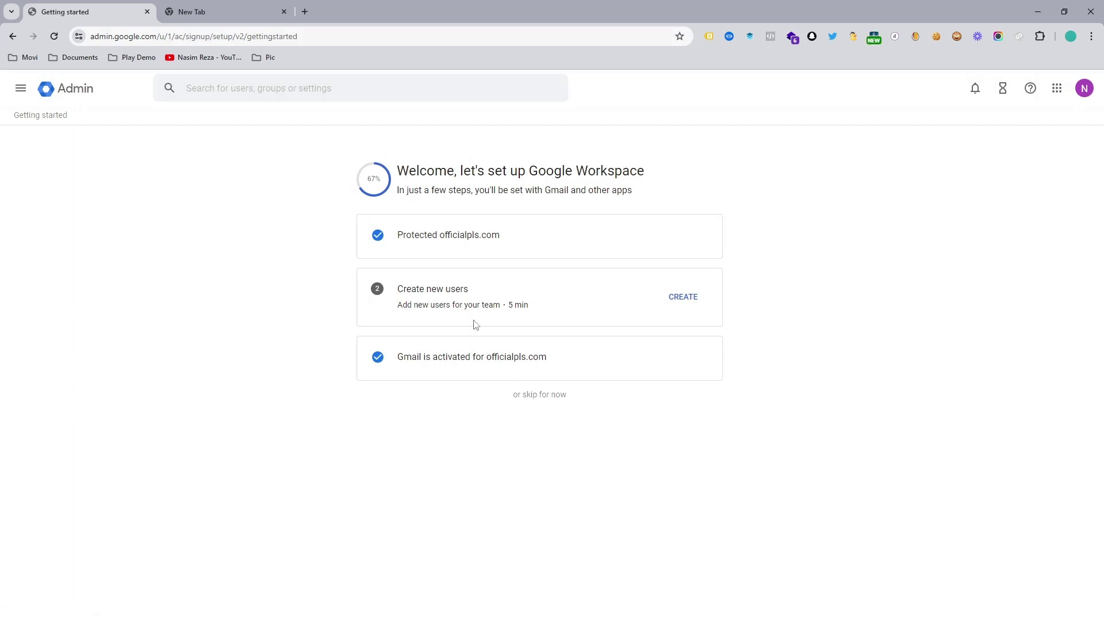
Skip the remaining setup checklist and review the Done and To do recommendations.
left_click(545, 396)
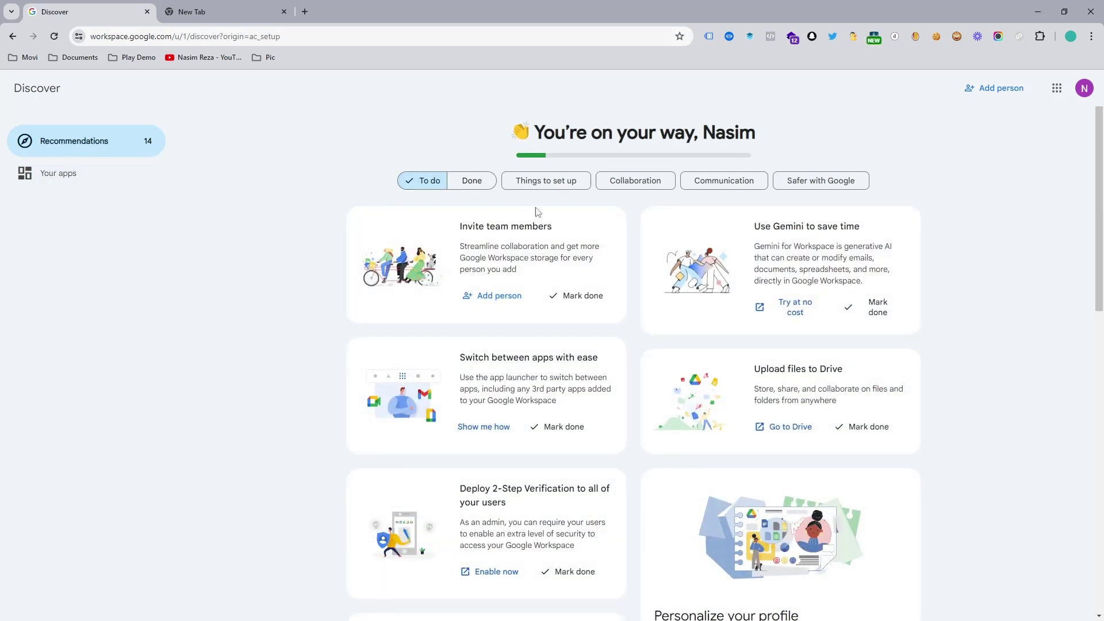
left_click(480, 184)
left_click(446, 188)
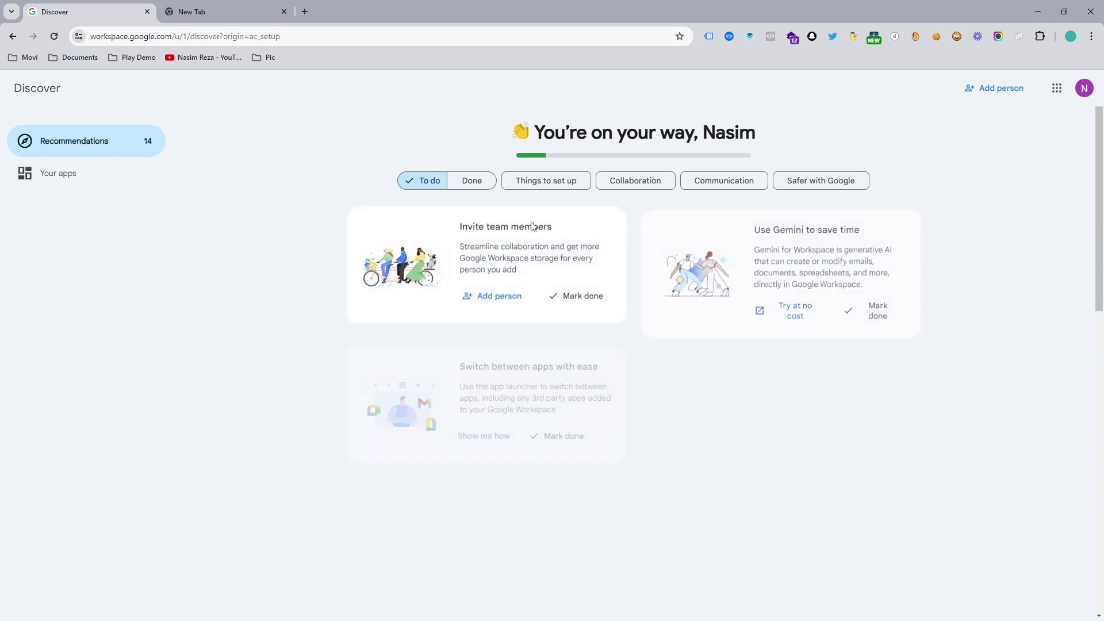
scroll(573, 307, "down", 6)
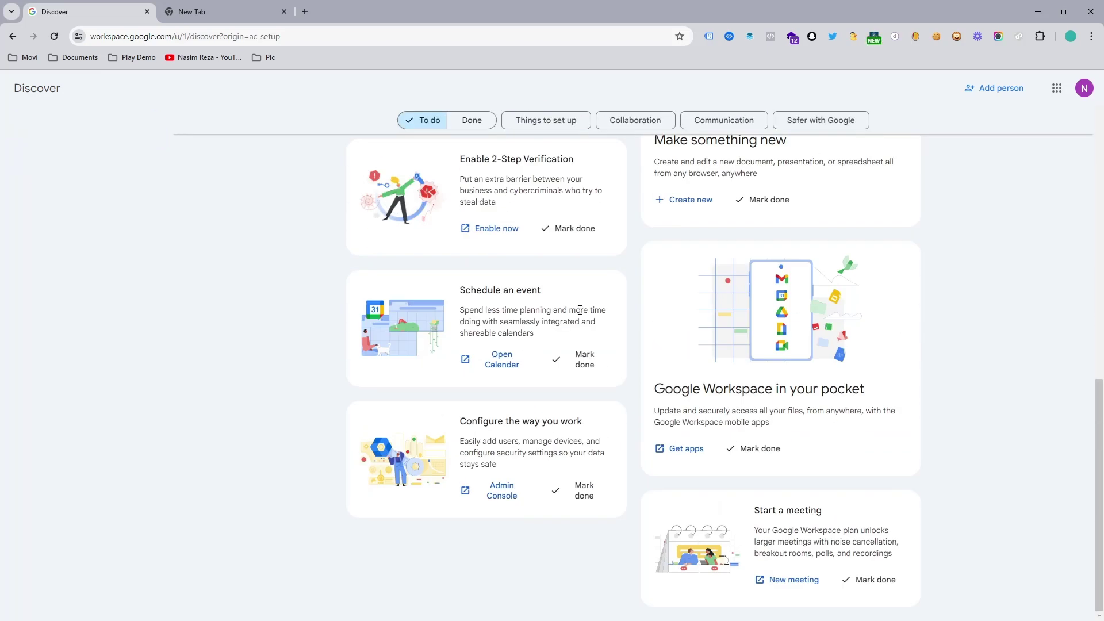
scroll(580, 310, "up", 10)
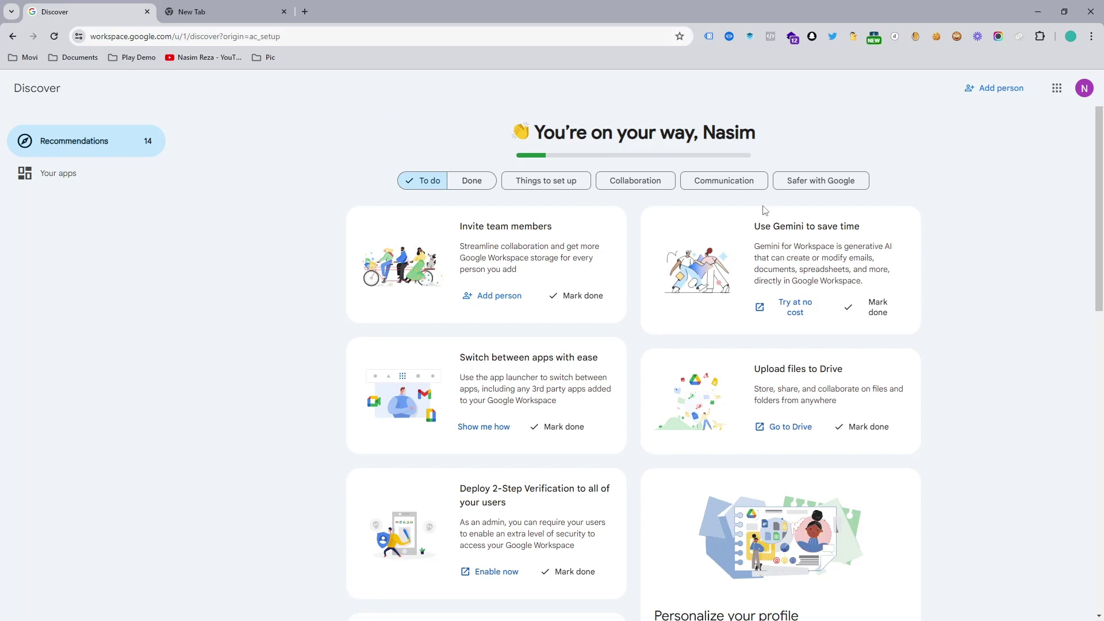
Mark Invite team members, app switching and Upload files to Drive done, then view Your apps.
left_click(576, 297)
left_click(546, 426)
left_click(857, 426)
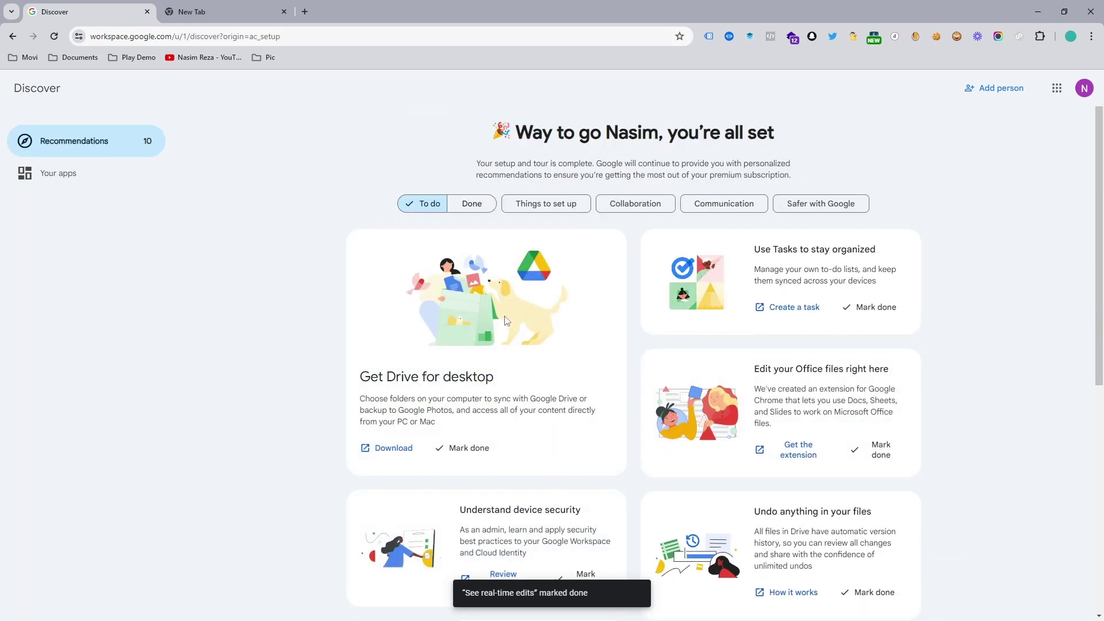
left_click(36, 182)
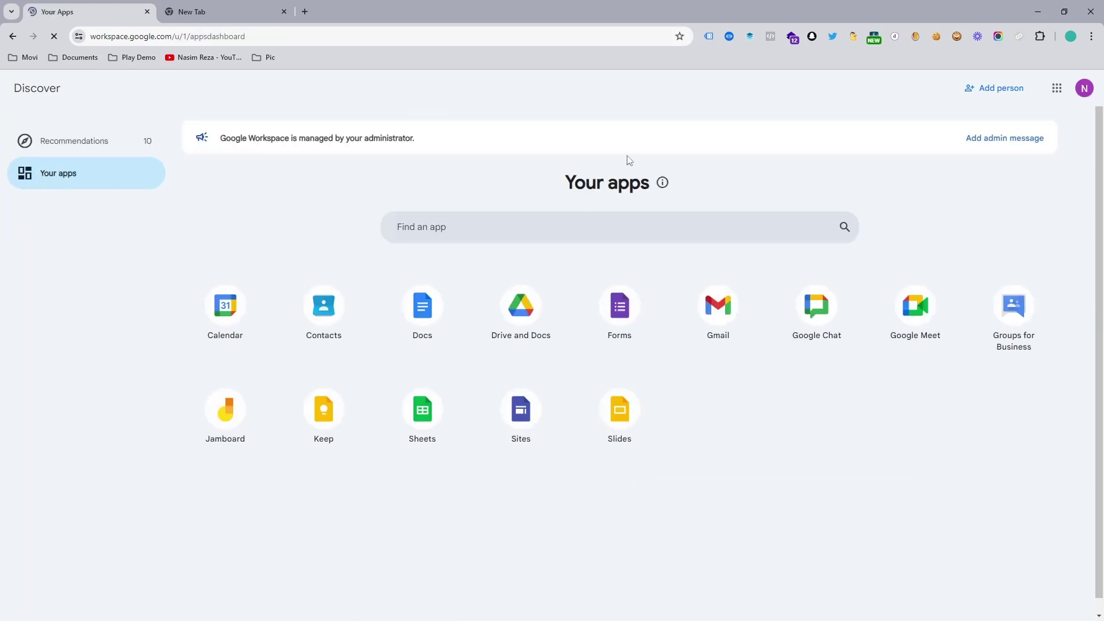
Launch the Admin console from the account menu and close the extra empty tab.
left_click(1081, 91)
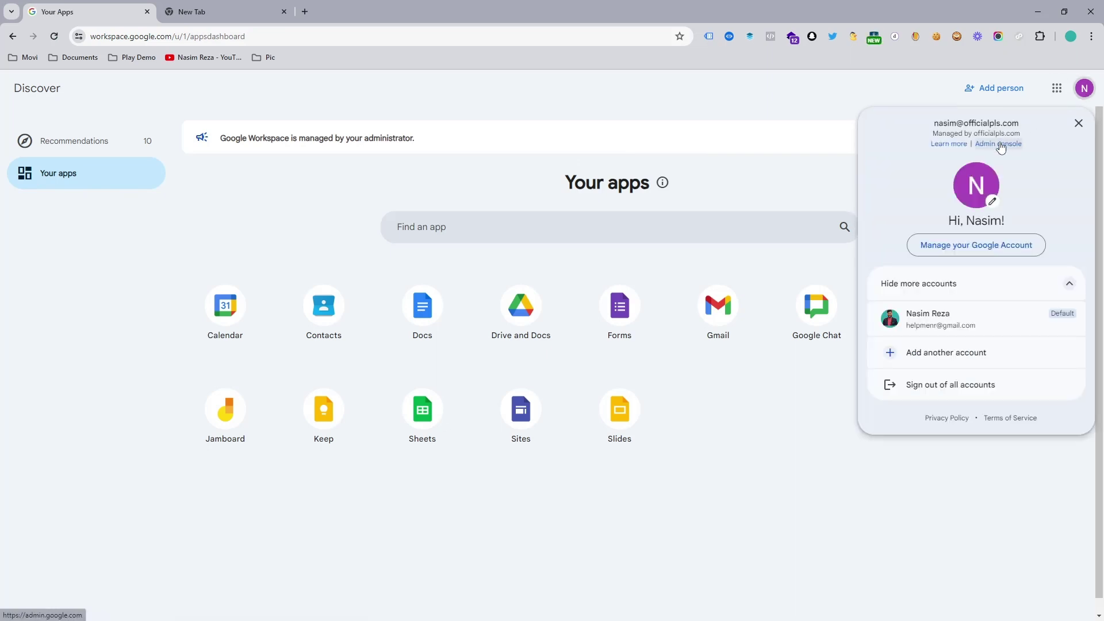
left_click(1000, 144)
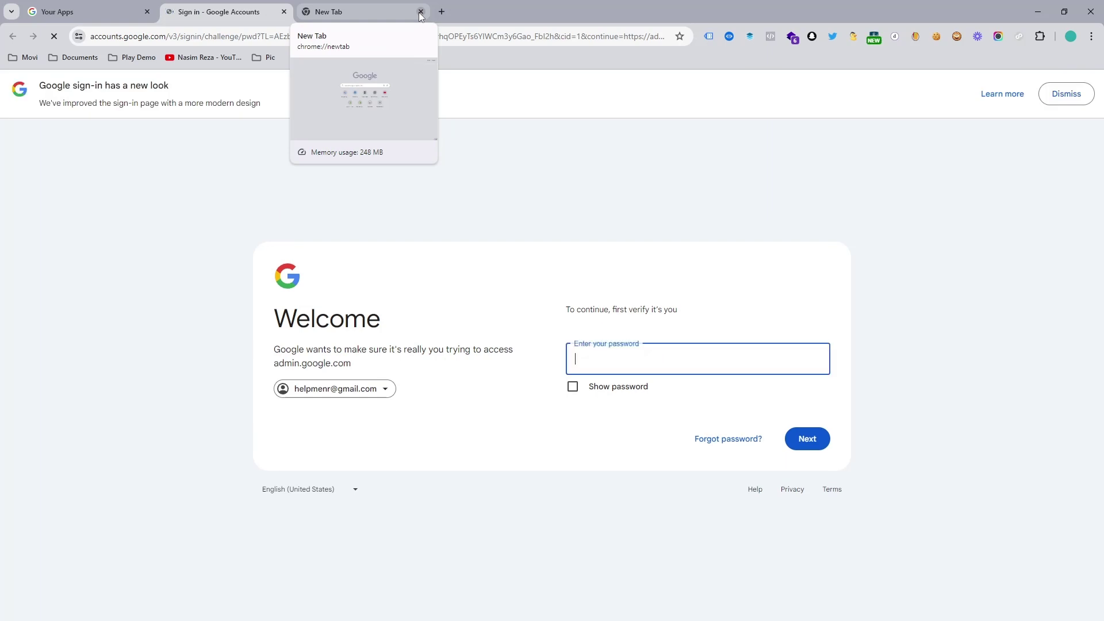
left_click(420, 12)
left_click(593, 380)
Paste the account password to verify identity, then choose to add the administrator account.
left_click(610, 361)
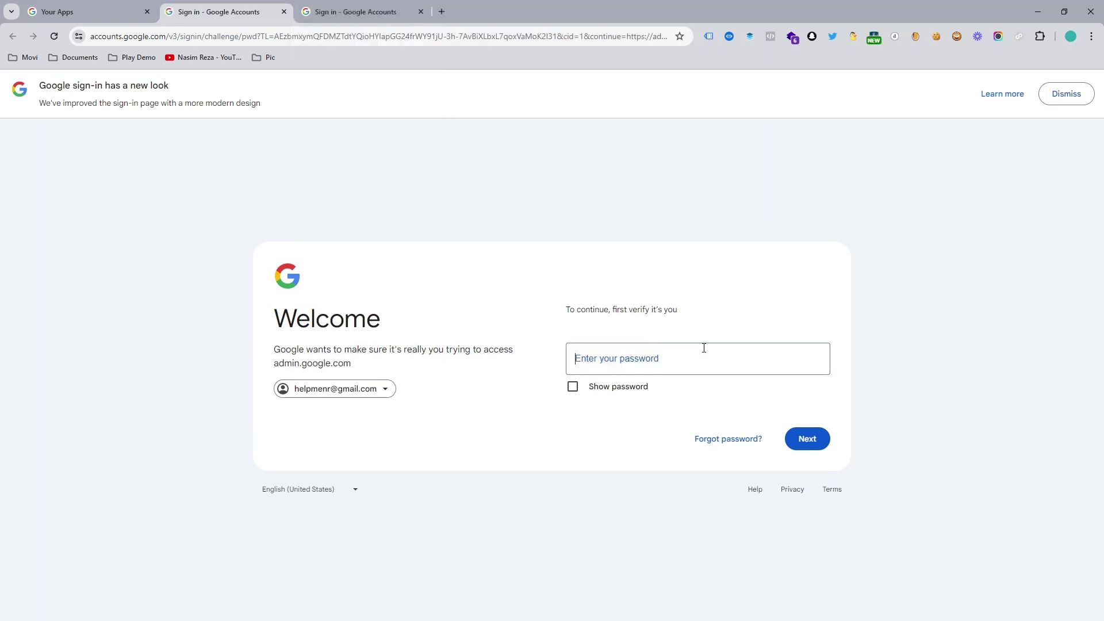
left_click(702, 357)
key("ctrl+v")
left_click(808, 439)
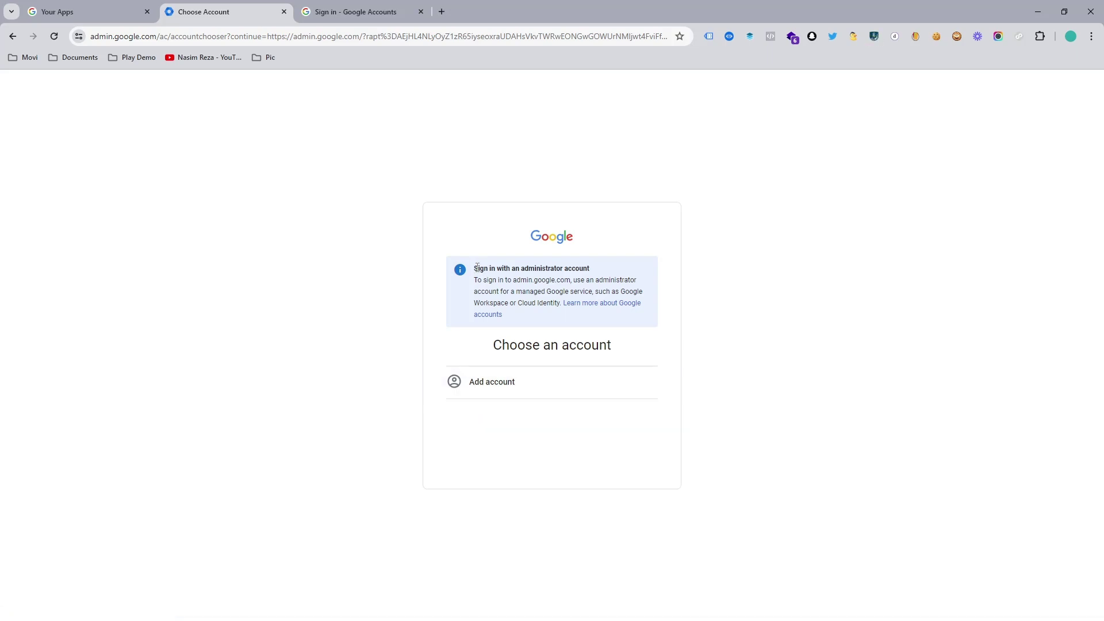
left_click(495, 380)
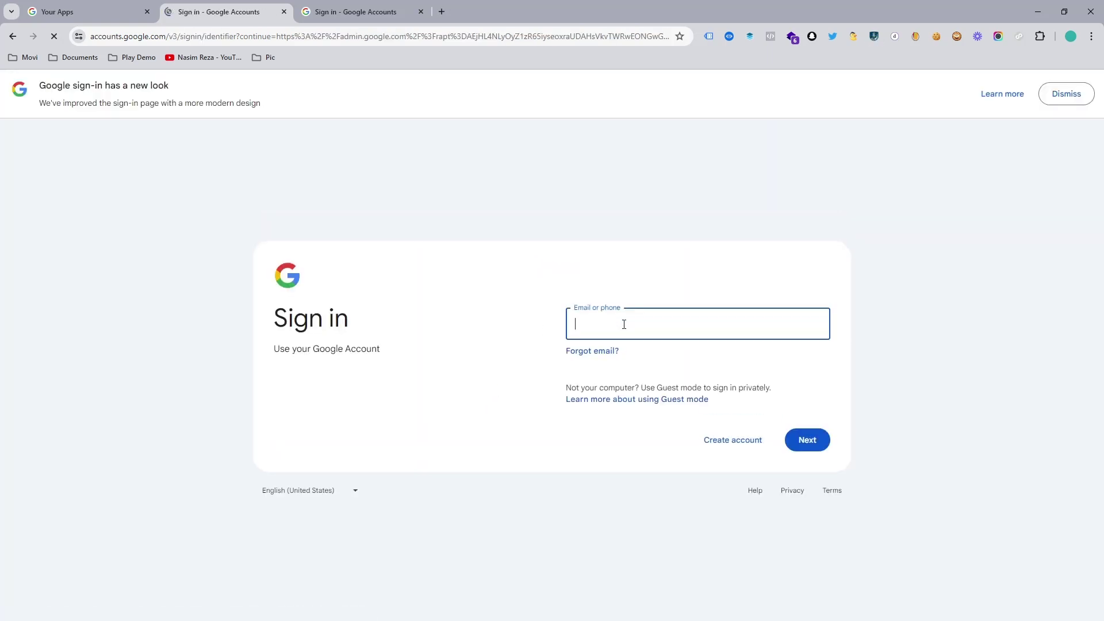
Dismiss autofill suggestions and clear a mistaken entry from the Email or phone field.
left_click(624, 324)
left_click(612, 286)
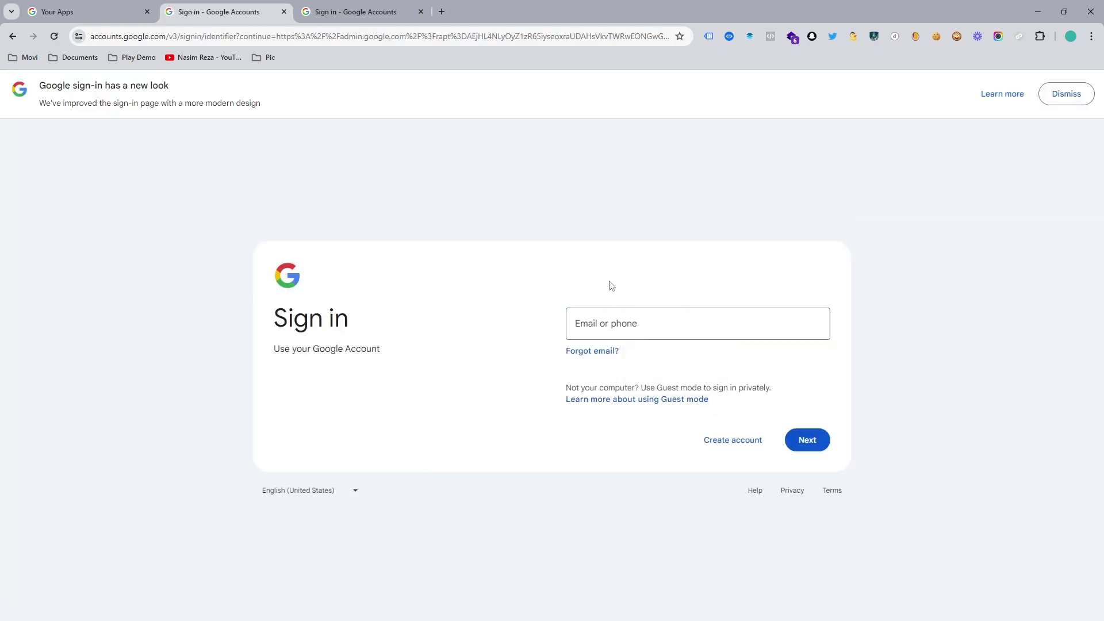
left_click(632, 328)
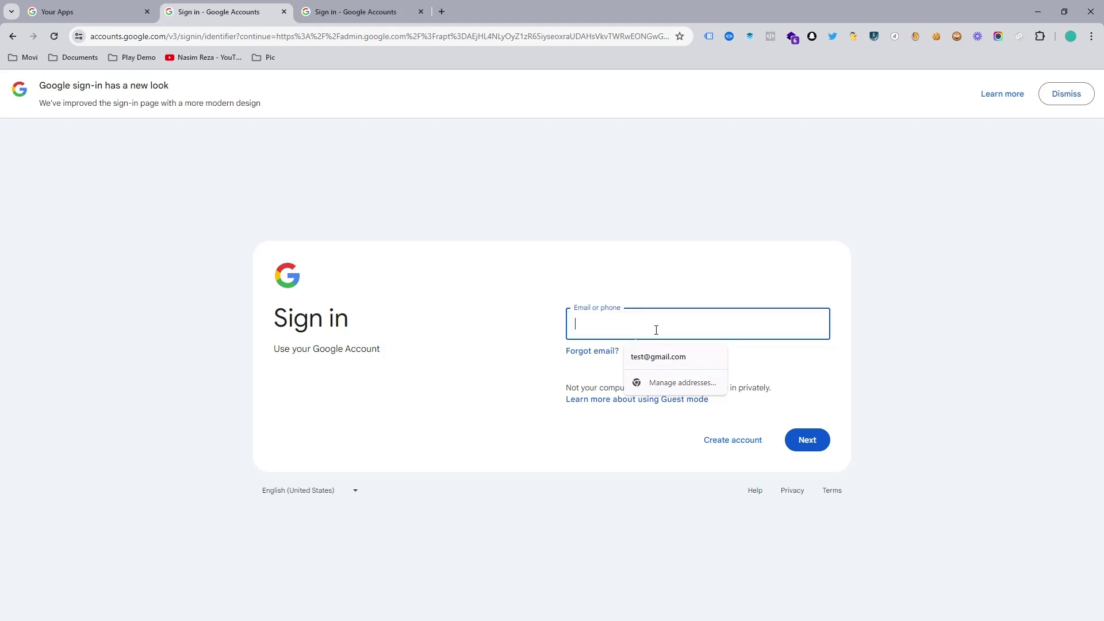
type("AD")
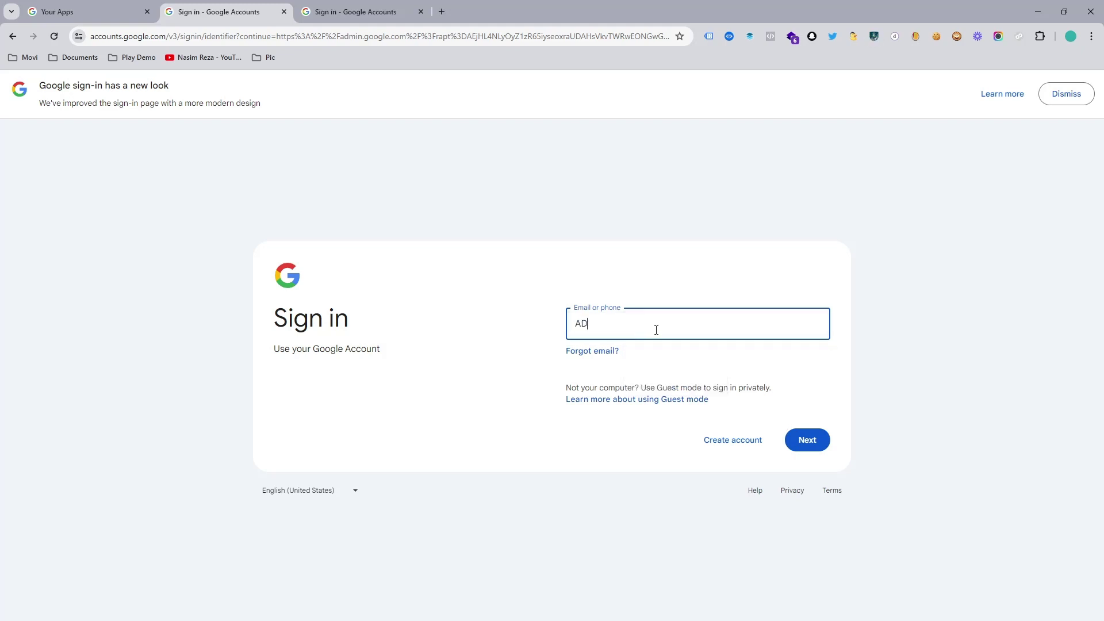
key("BackSpace")
key("BackSpace")
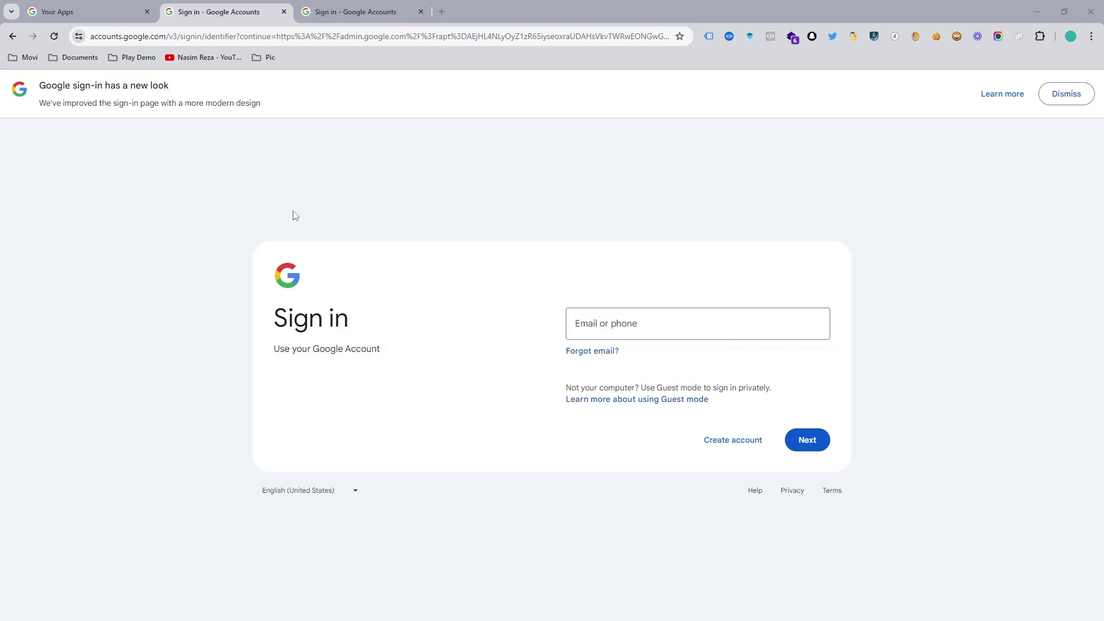
Enter the administrator's officialpls.com e-mail address and submit it.
left_click(701, 334)
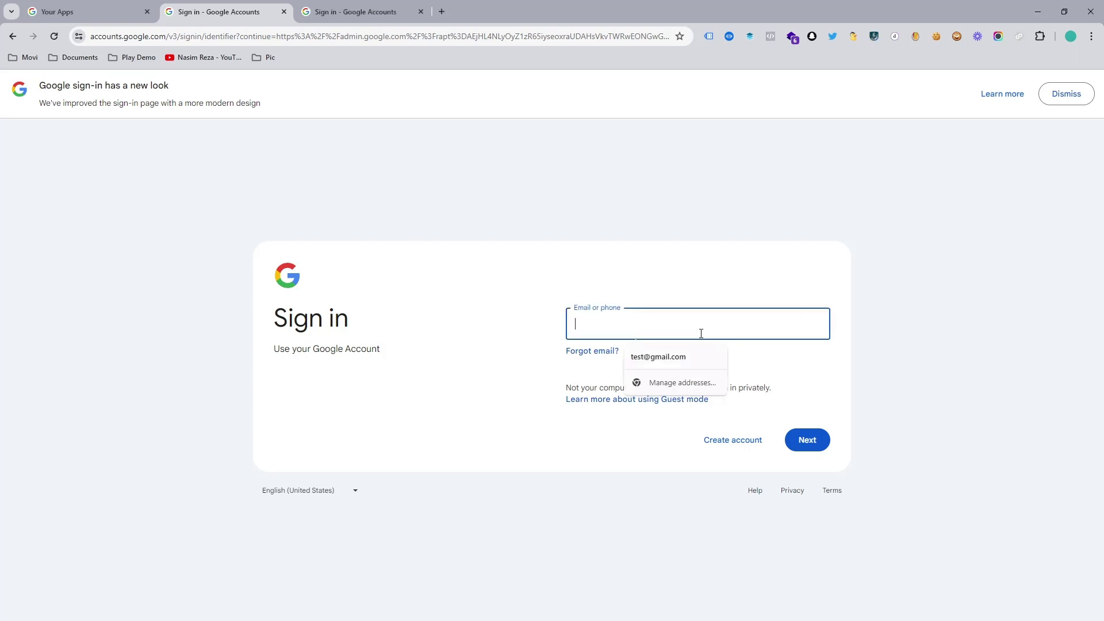
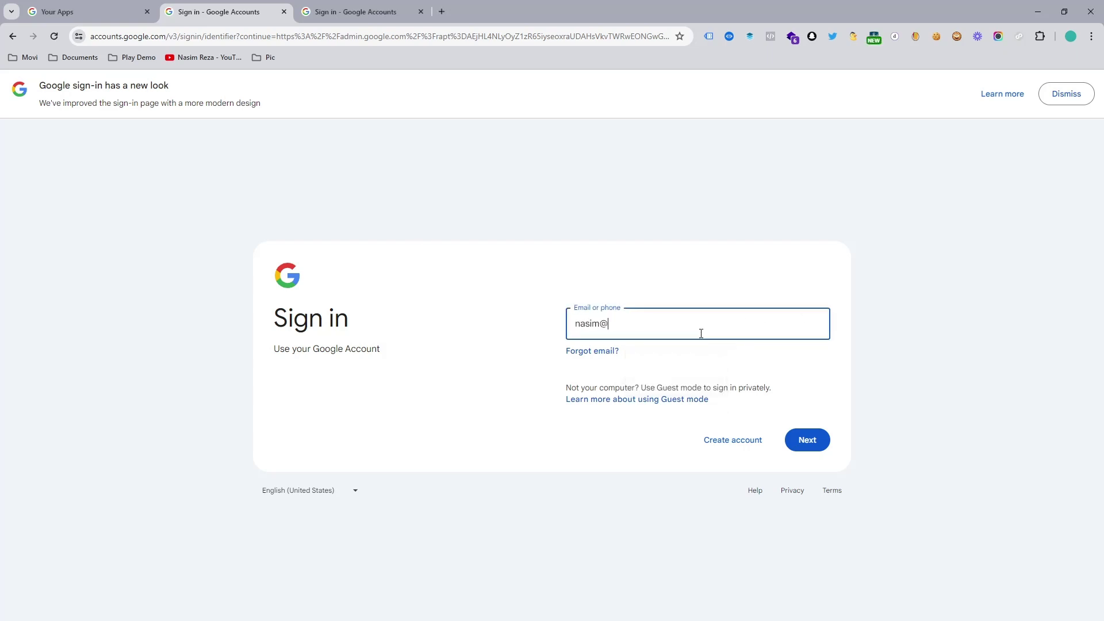
key("ctrl+f")
left_click(702, 334)
type("officialpls.com")
left_click(806, 444)
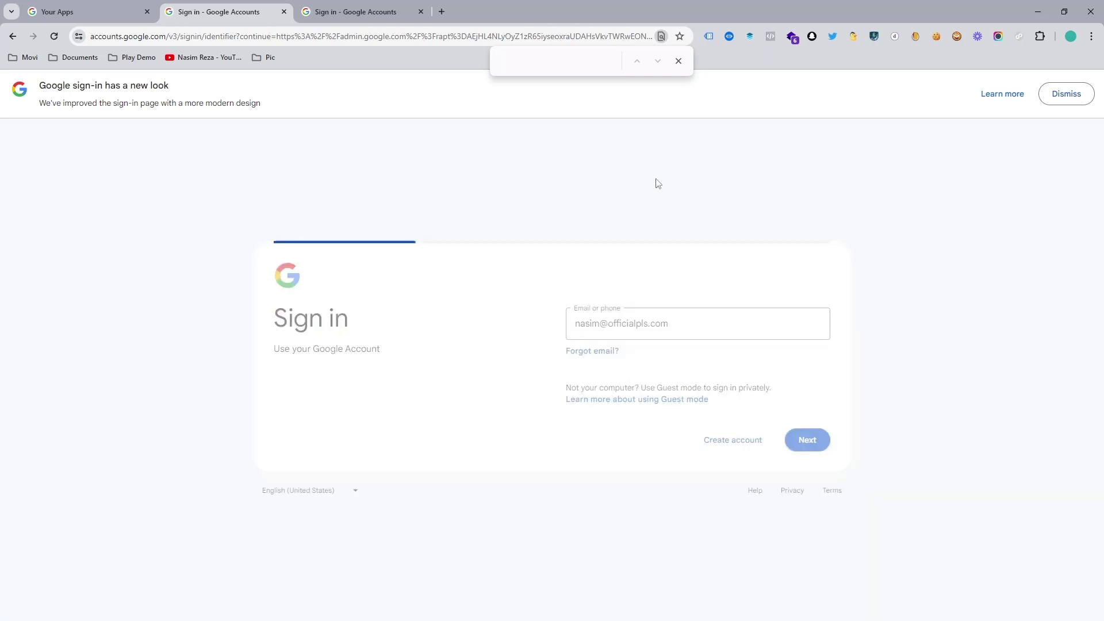
Enter the admin password, accept the new Chrome profile, and submit the password again.
left_click(679, 61)
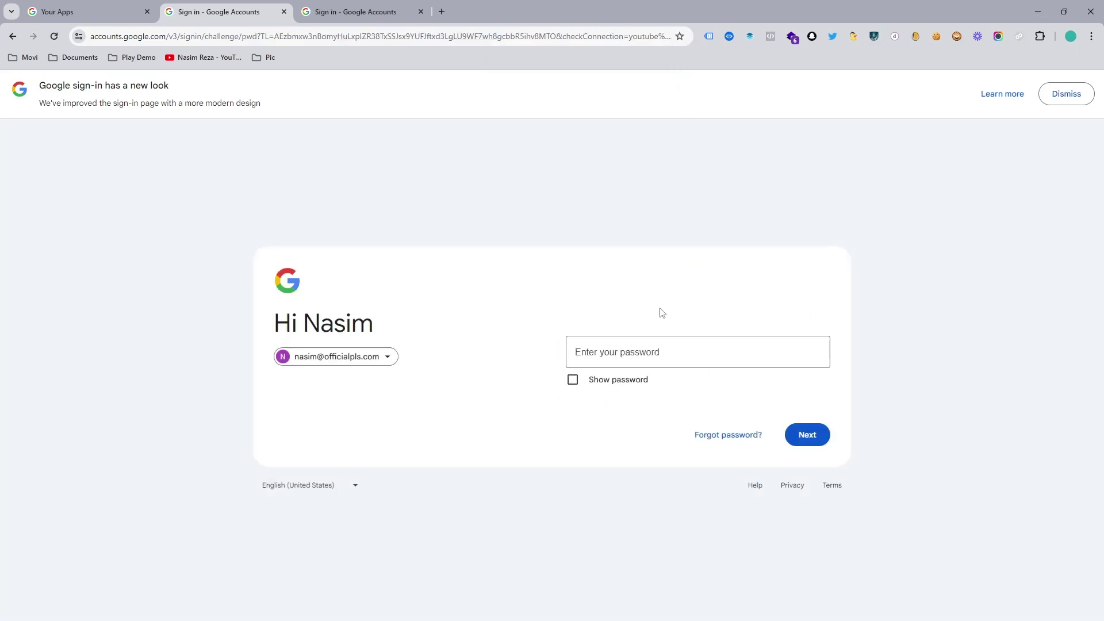
left_click(626, 356)
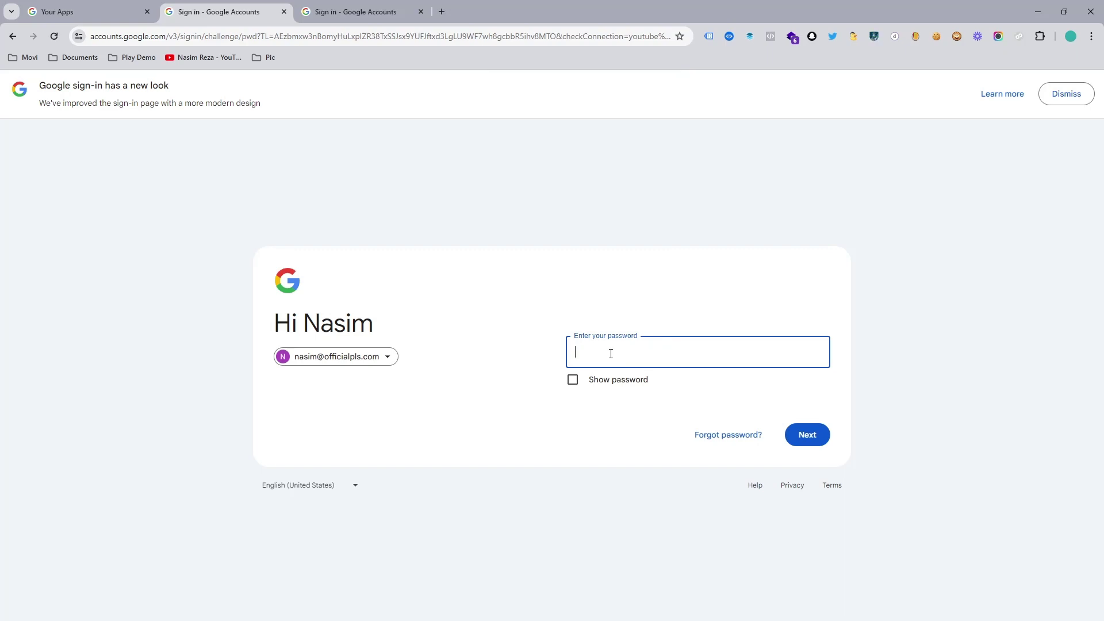
type("••••••••")
key("Return")
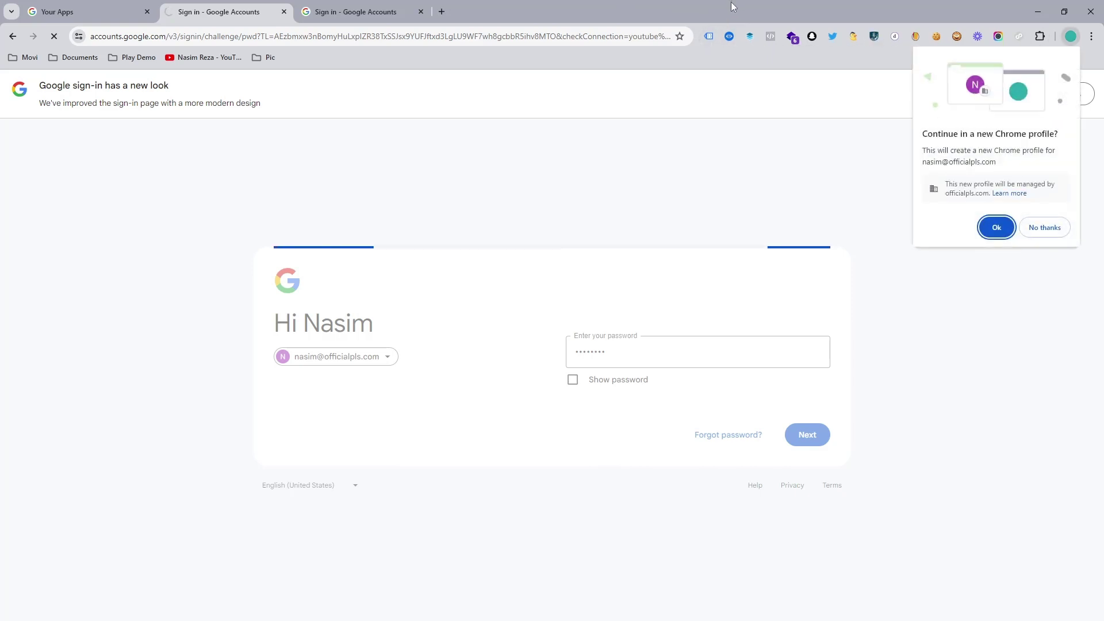
left_click(998, 228)
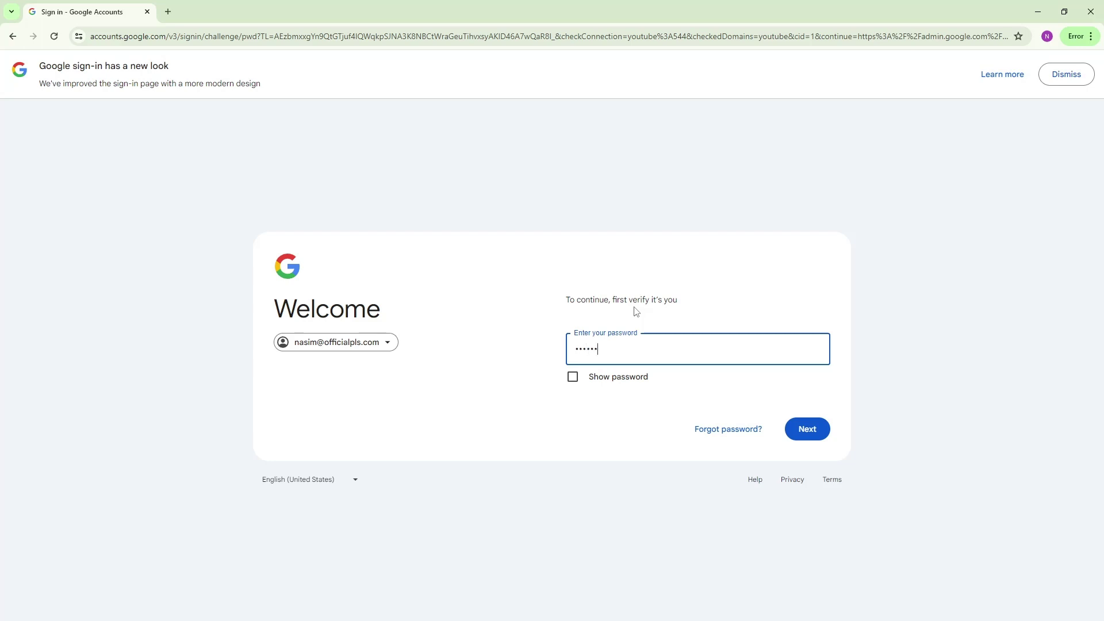
key("Return")
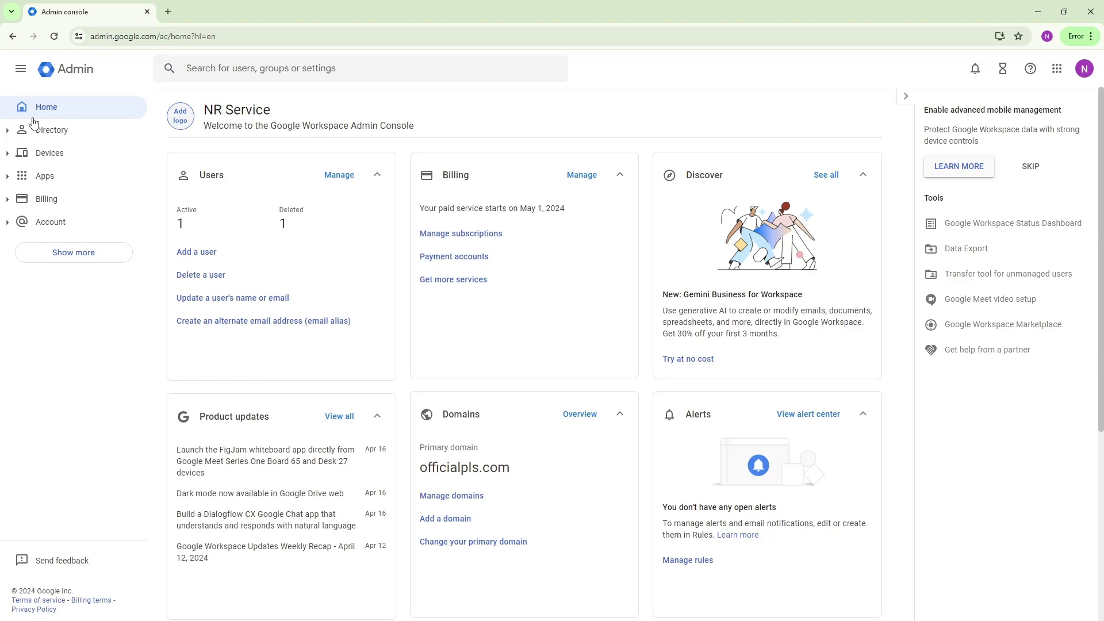
Reload the Admin console home and open Gmail from the Google apps grid.
left_click(34, 118)
left_click(1057, 68)
left_click(1013, 170)
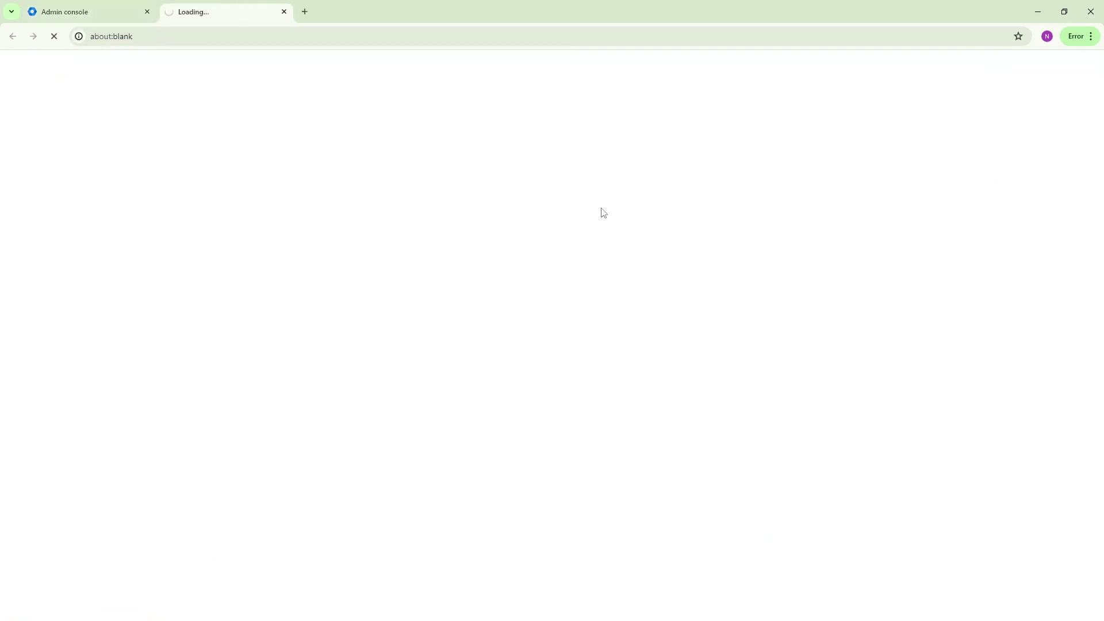
left_click(120, 13)
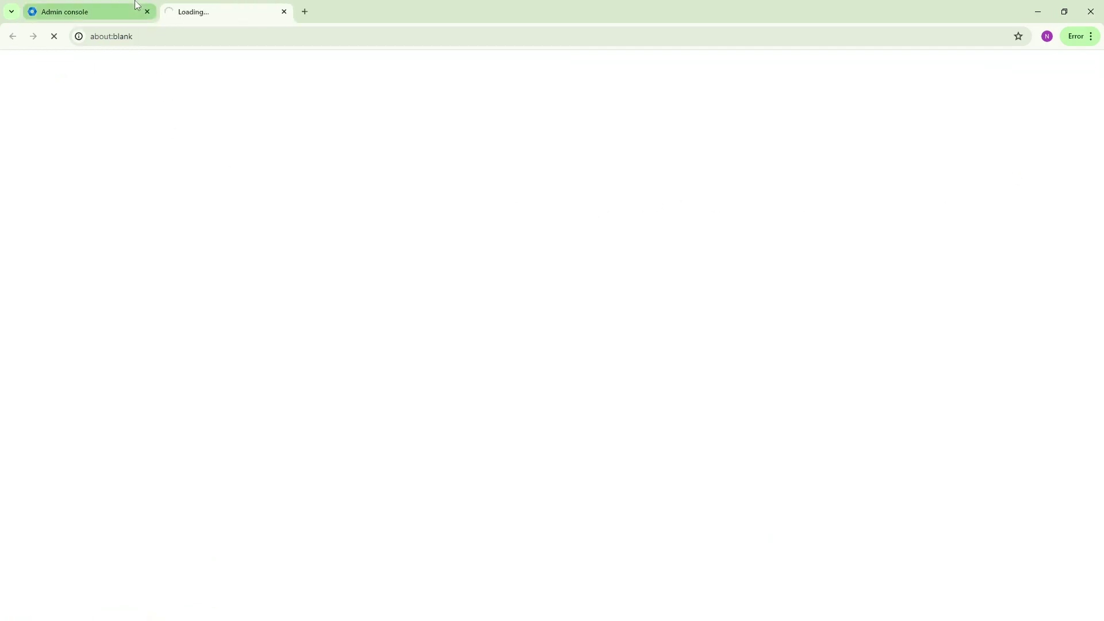
Open Google Drive from the apps grid, then return to the Gmail tab.
left_click(1057, 68)
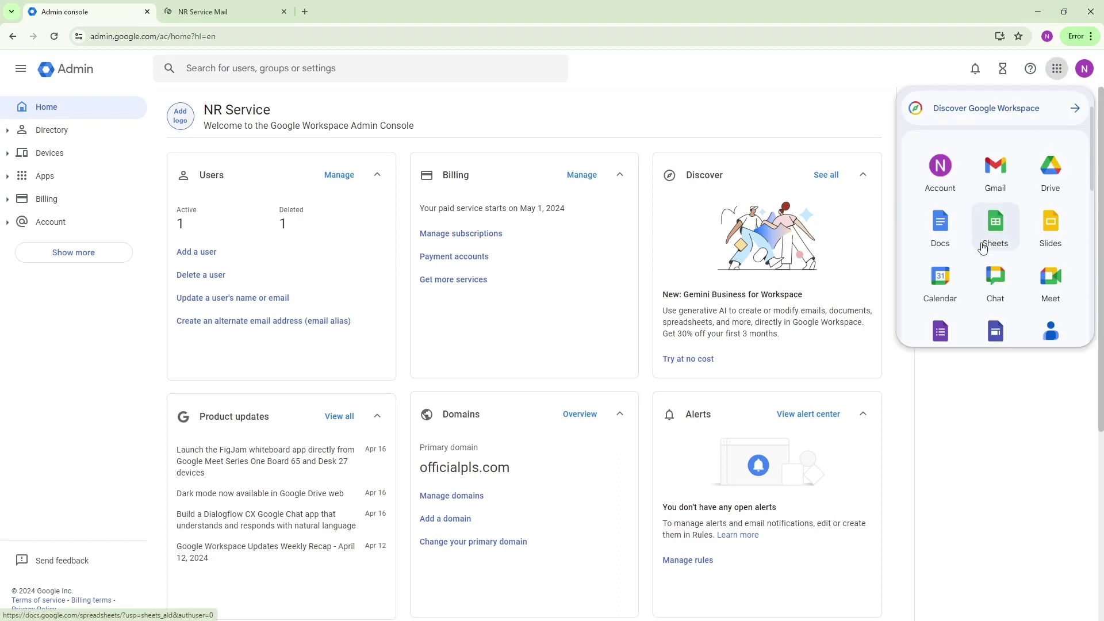
scroll(995, 244, "down", 5)
scroll(1006, 253, "up", 3)
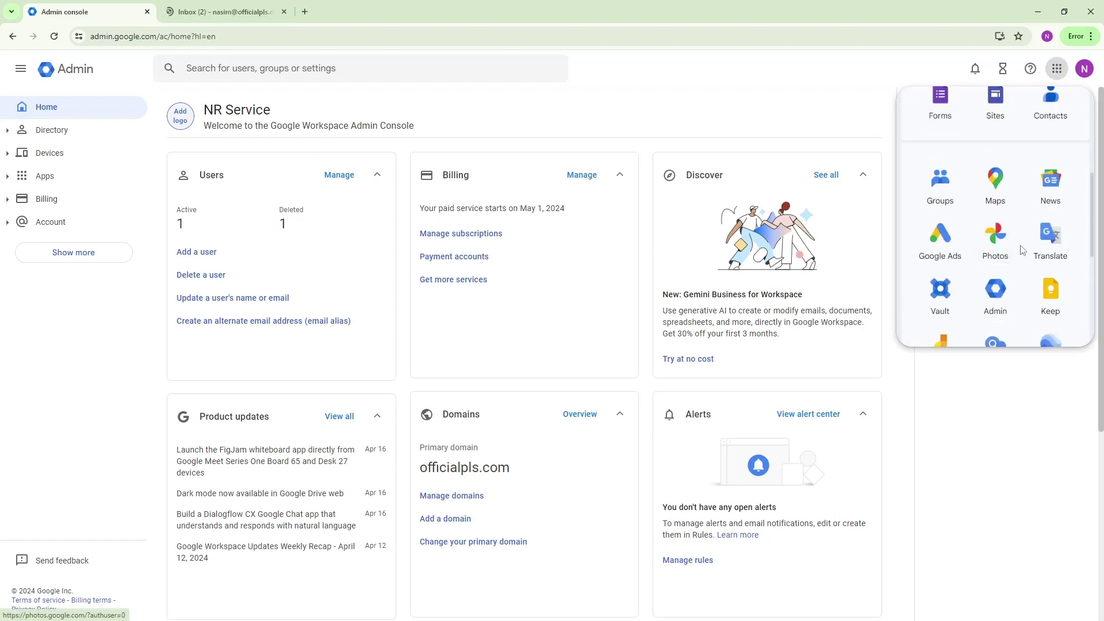
scroll(1018, 252, "up", 4)
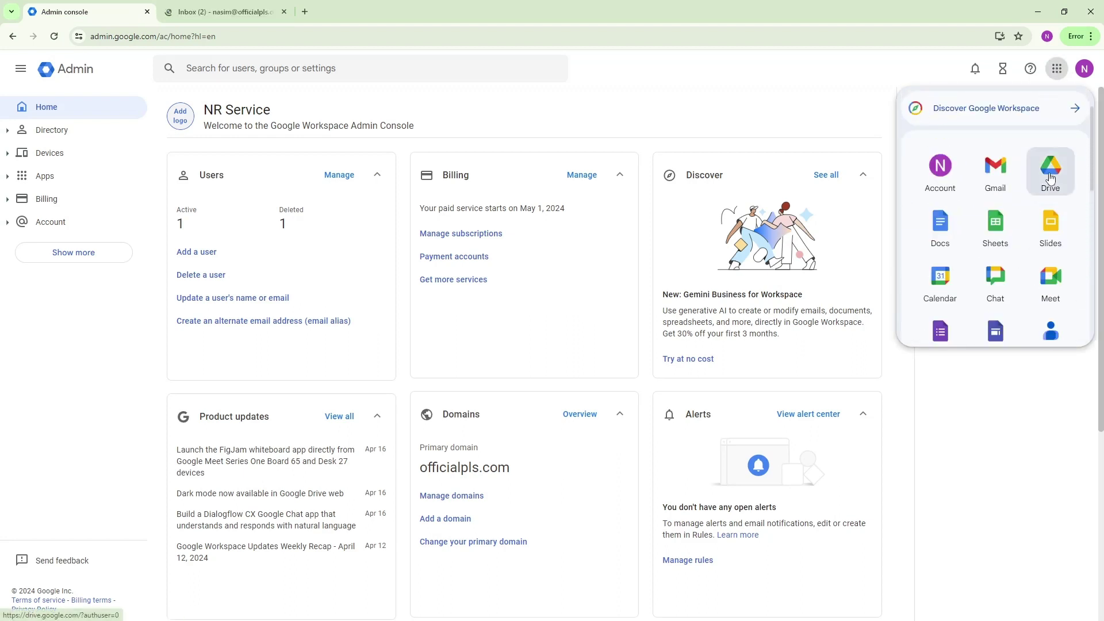
left_click(1050, 168)
left_click(305, 11)
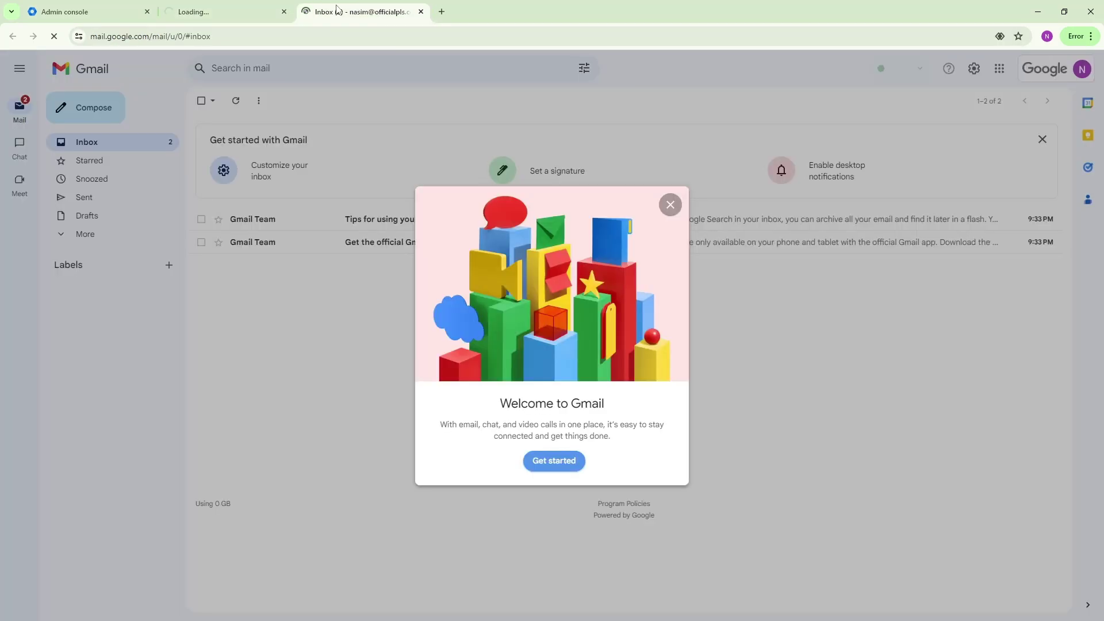
Dismiss the Welcome to Gmail dialog and move both Gmail Team conversations to Trash.
left_click(671, 205)
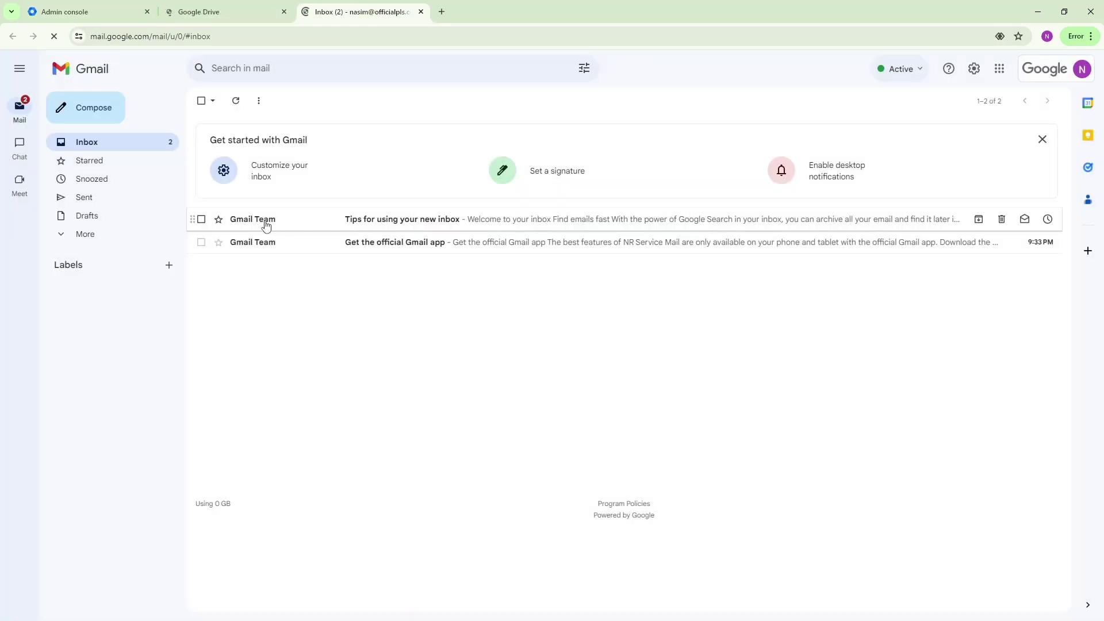
left_click(201, 219)
left_click(201, 242)
left_click(286, 100)
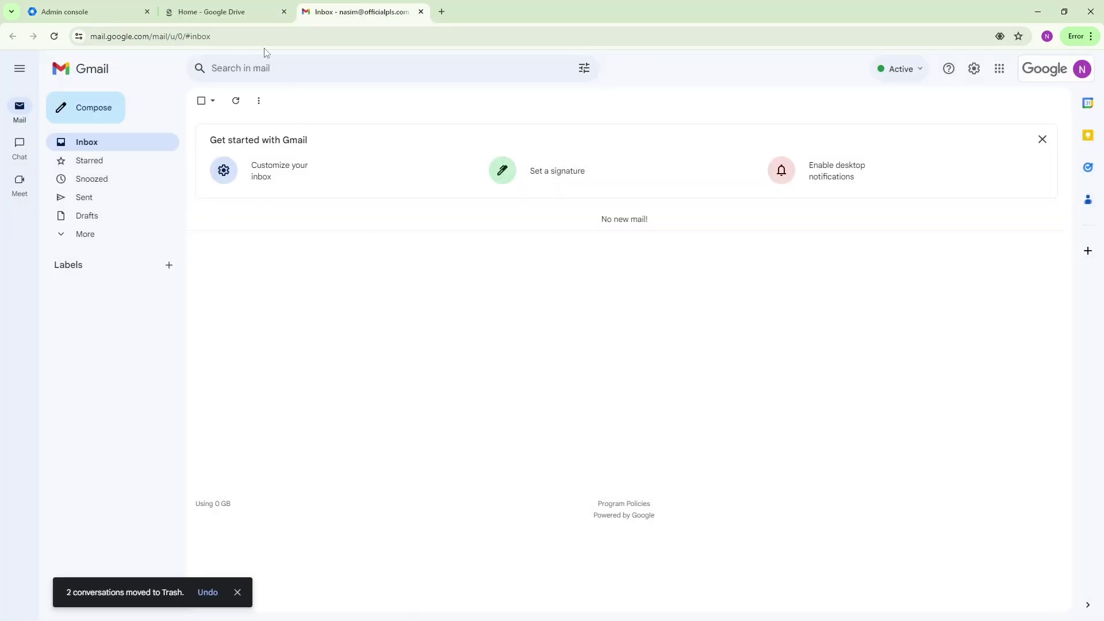
left_click(231, 12)
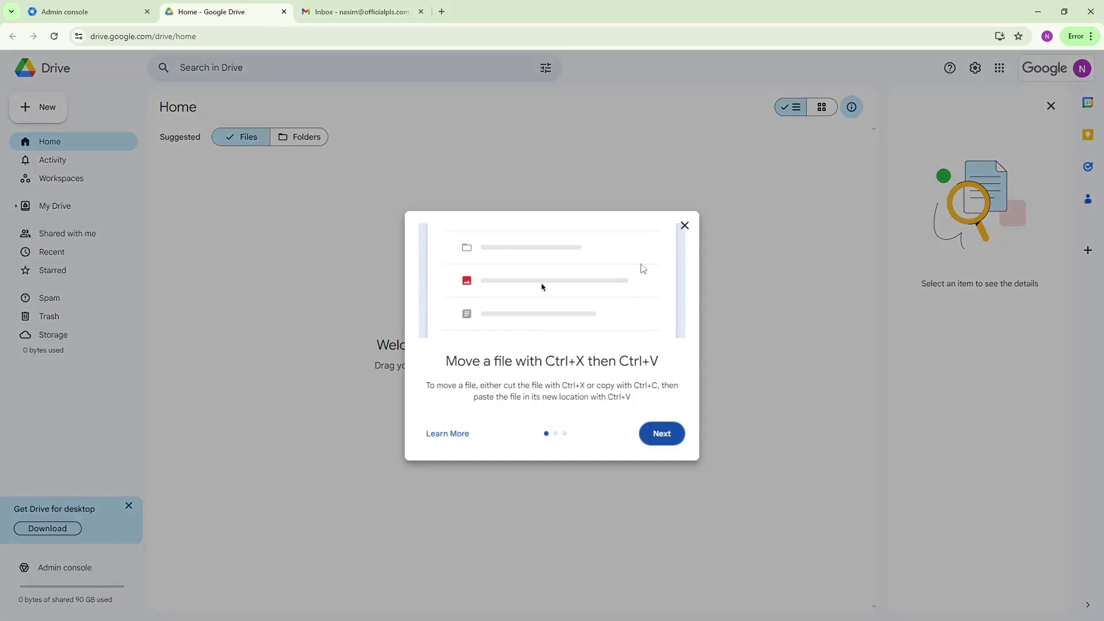
Dismiss the Drive file-moving tip and the Get Drive for desktop banner, then return to Gmail.
left_click(685, 225)
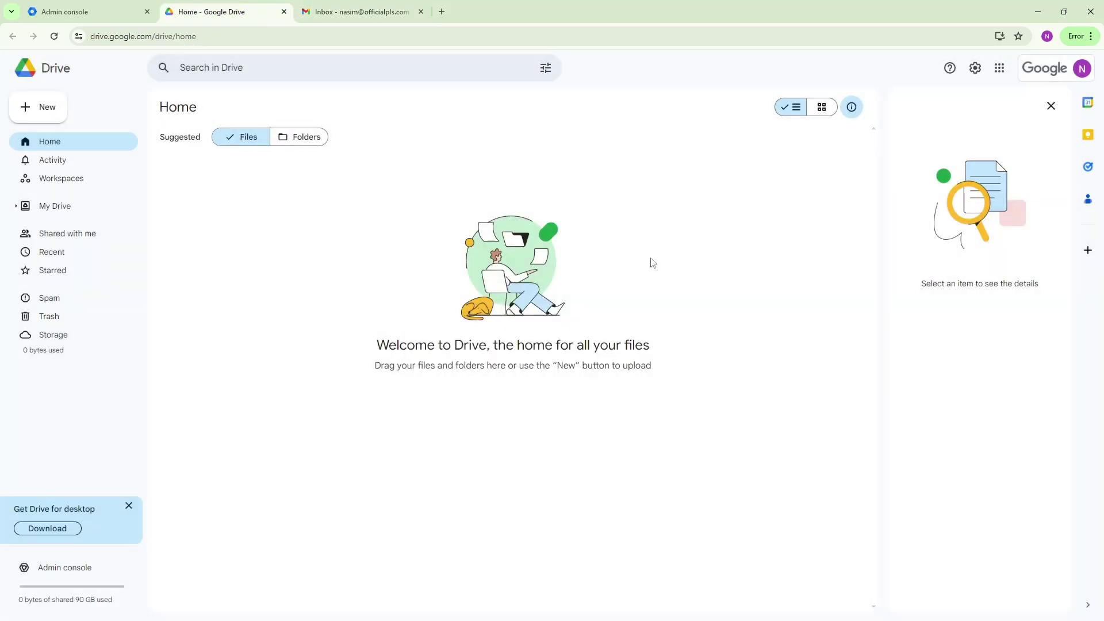
left_click(72, 600)
left_click(128, 506)
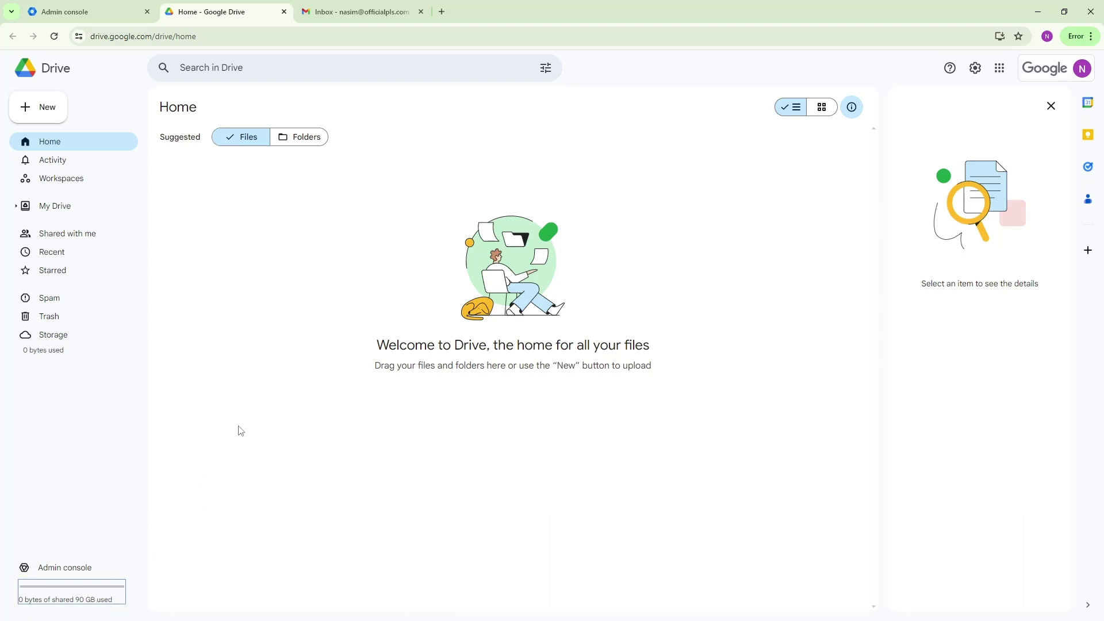
left_click(363, 5)
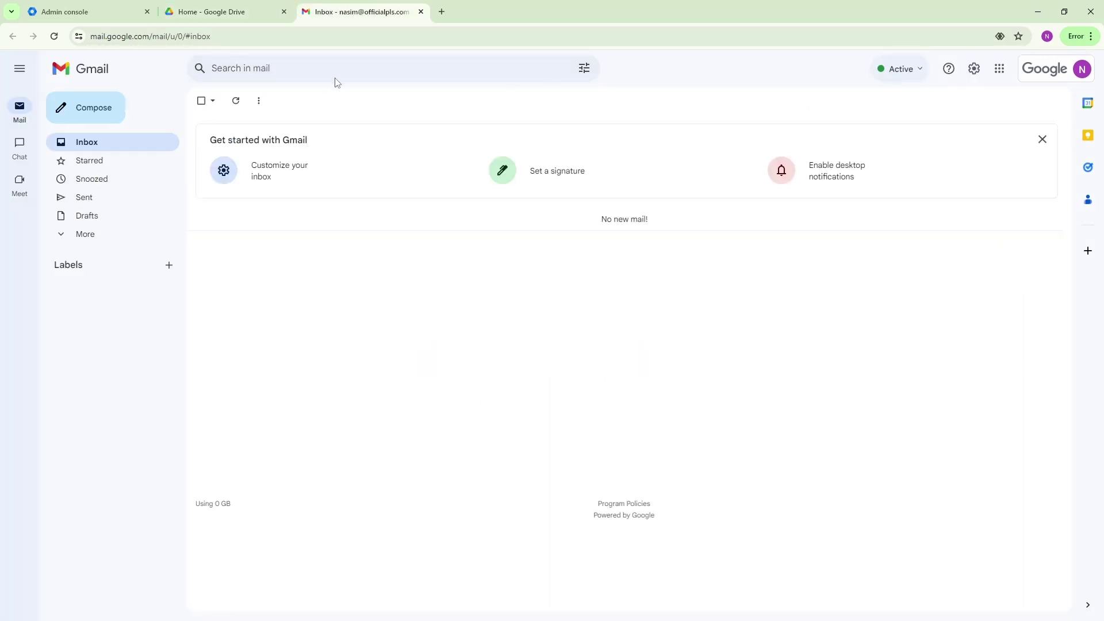